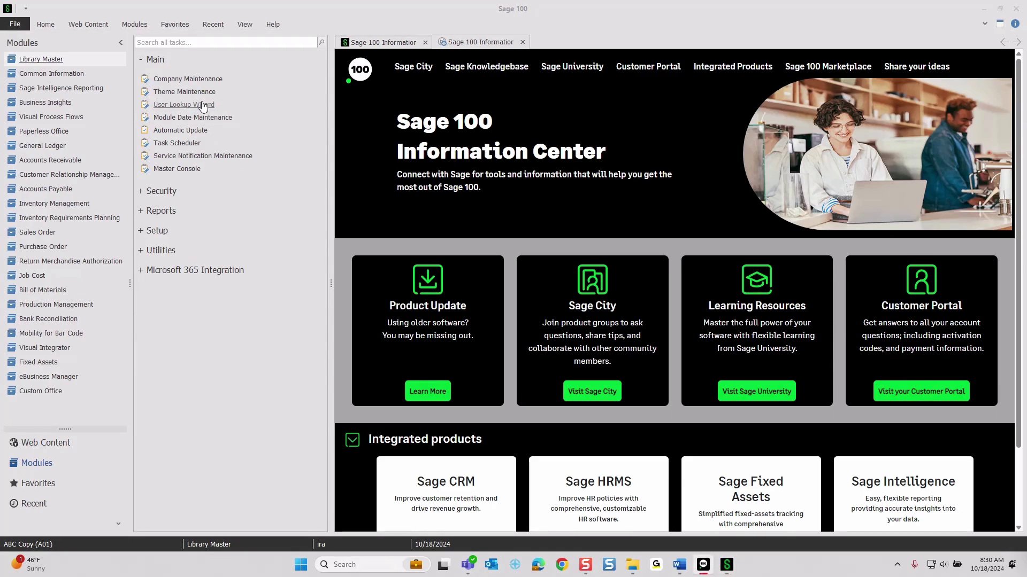
Open Theme Maintenance and load the STANDARD-GREEN theme from the theme list.
{"action": "left_click", "coordinate": [198, 92]}
{"action": "left_click", "coordinate": [514, 137]}
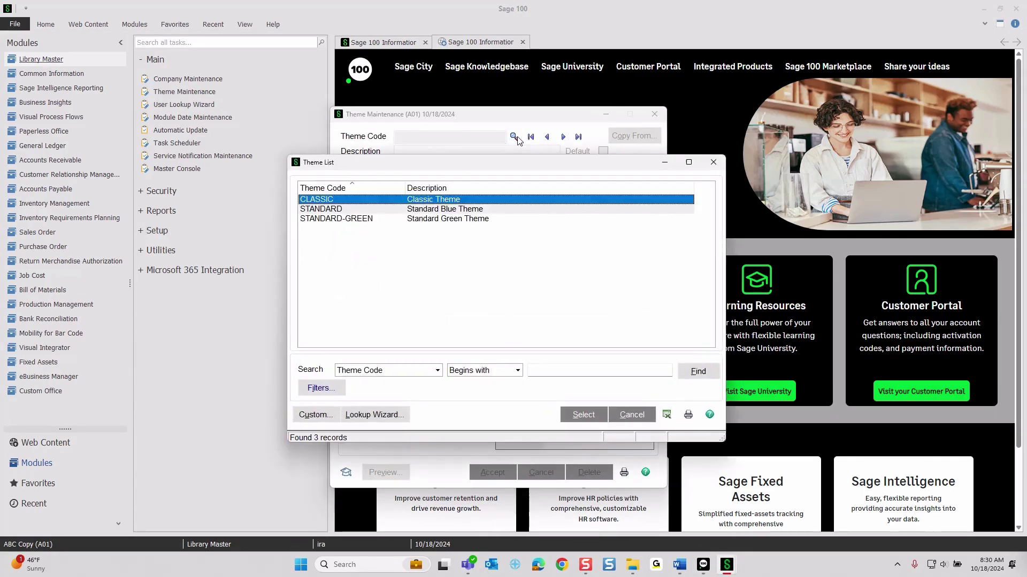
{"action": "left_click", "coordinate": [420, 220]}
{"action": "left_click", "coordinate": [588, 417]}
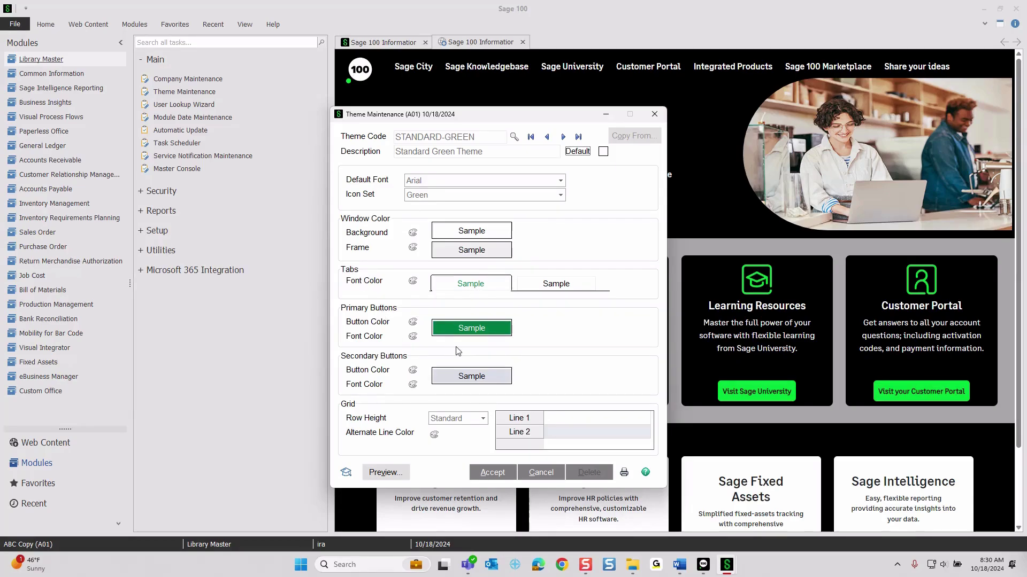
Preview the STANDARD-GREEN theme on the sample customer's History and Main pages, and leave the theme record without changes.
{"action": "left_click", "coordinate": [397, 480]}
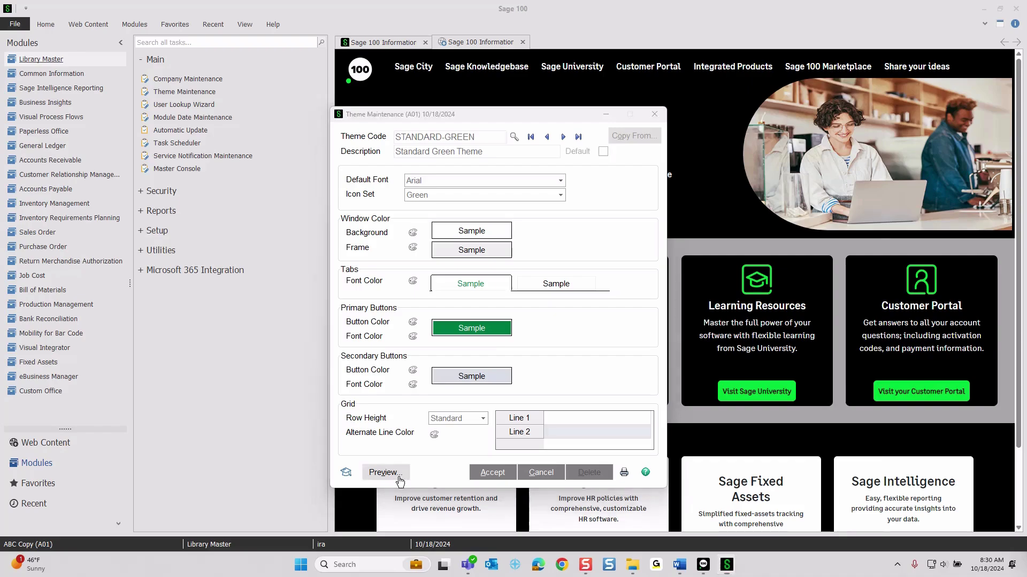
{"action": "left_click", "coordinate": [314, 178]}
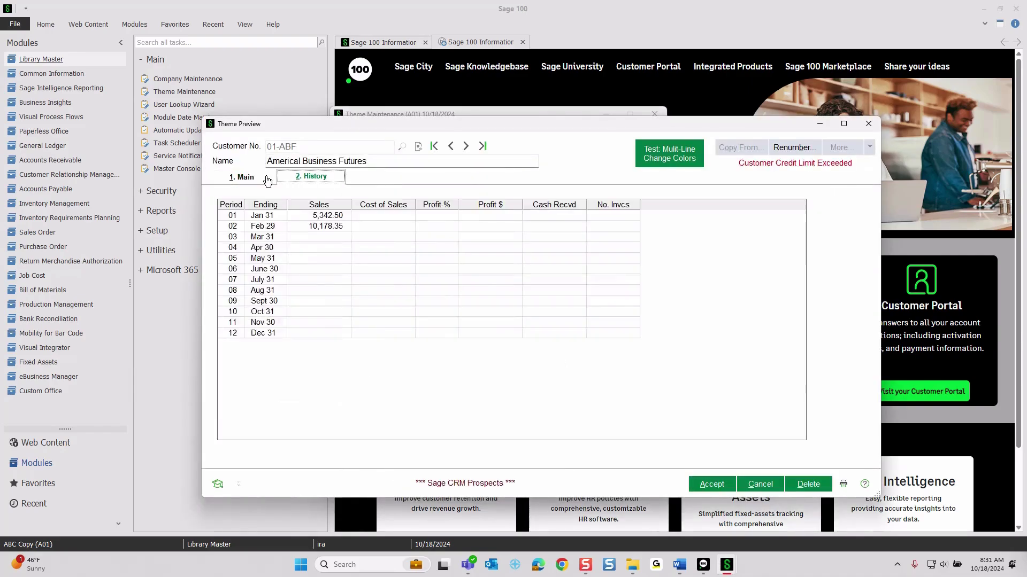
{"action": "left_click", "coordinate": [246, 177]}
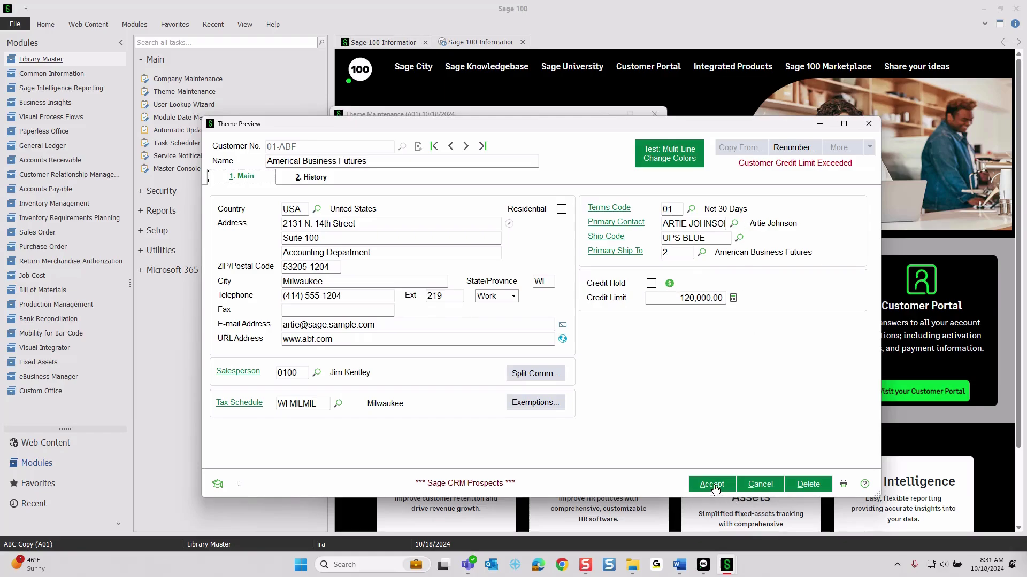
{"action": "left_click", "coordinate": [868, 123]}
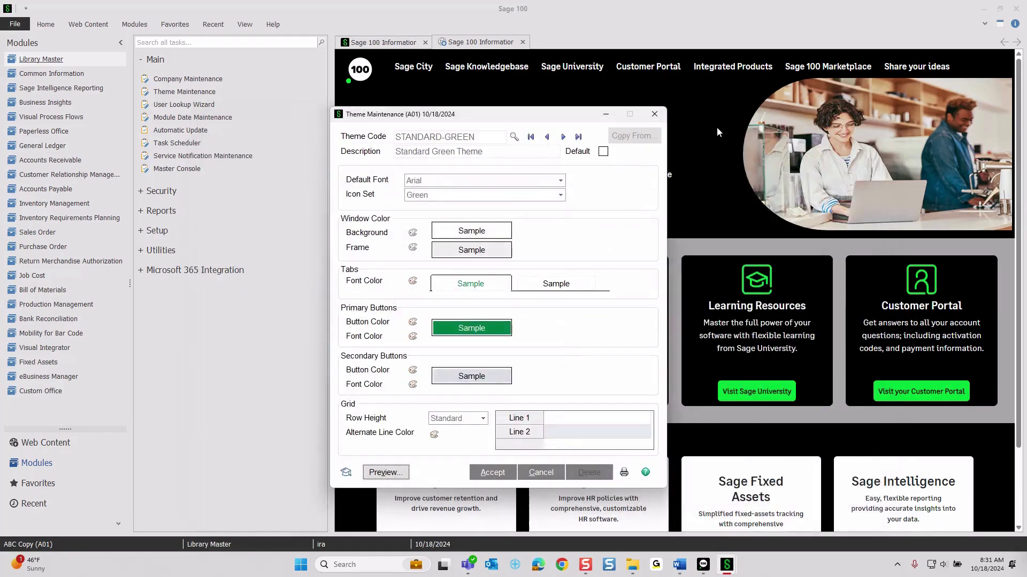
{"action": "left_click", "coordinate": [540, 472]}
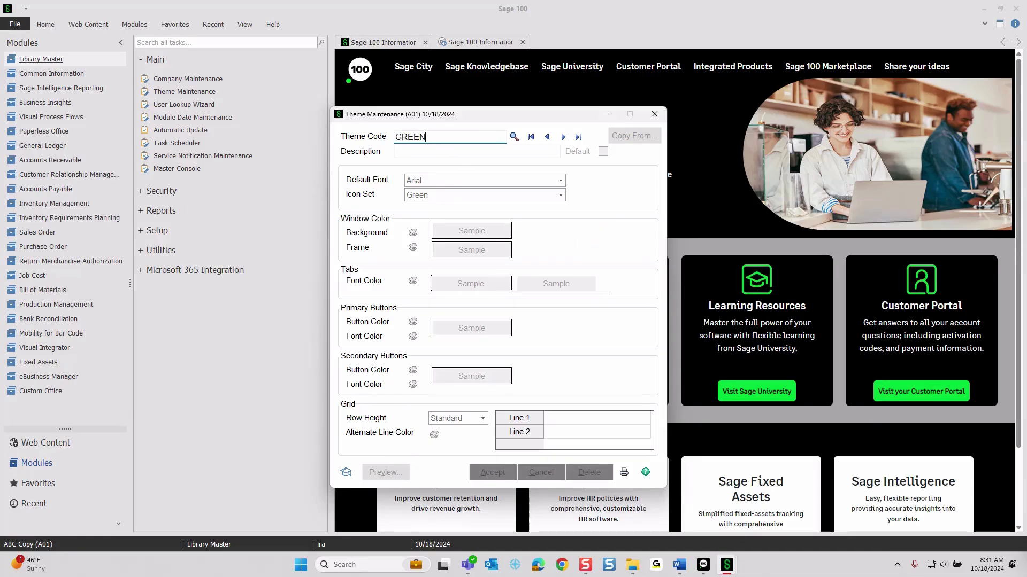
Create a theme with the code GREEN by copying its settings from STANDARD-GREEN.
{"action": "key", "text": "Tab"}
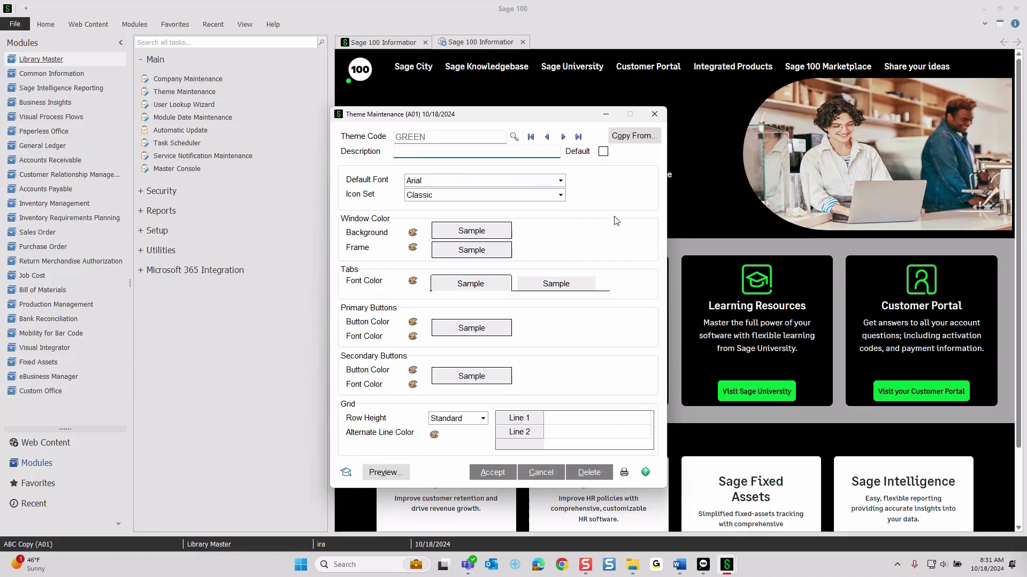
{"action": "left_click", "coordinate": [634, 136]}
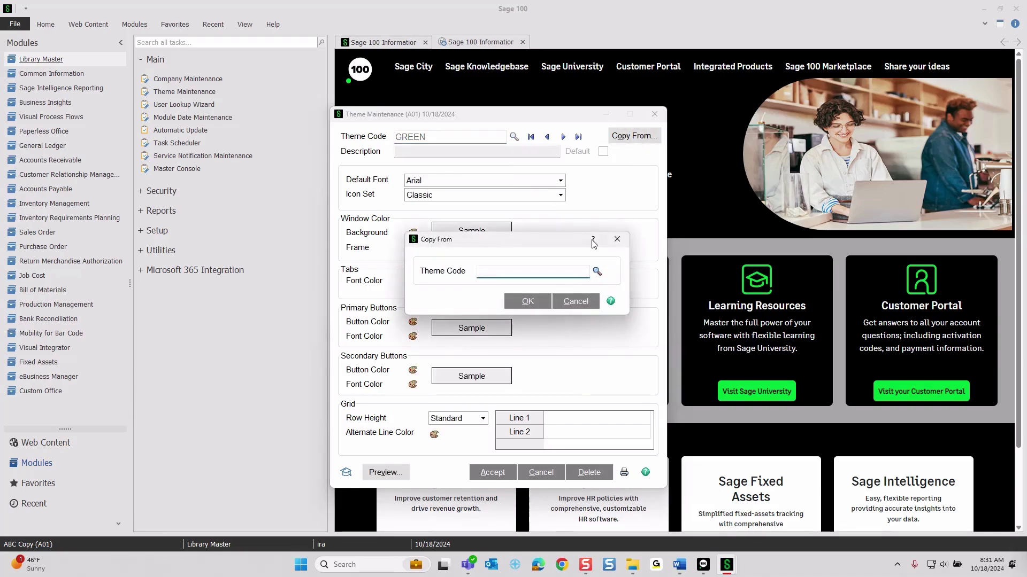
{"action": "left_click", "coordinate": [597, 272]}
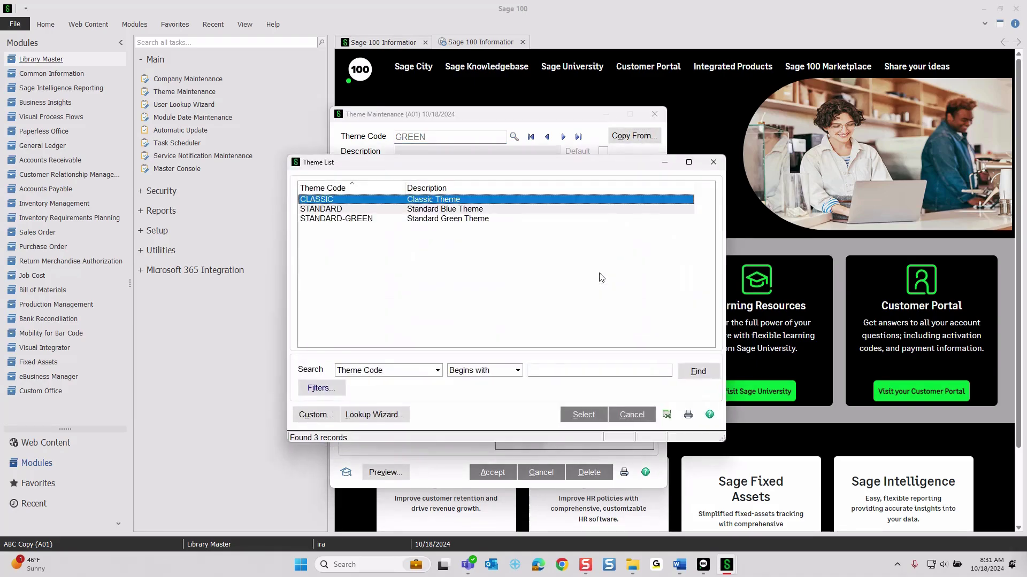
{"action": "left_click", "coordinate": [350, 219]}
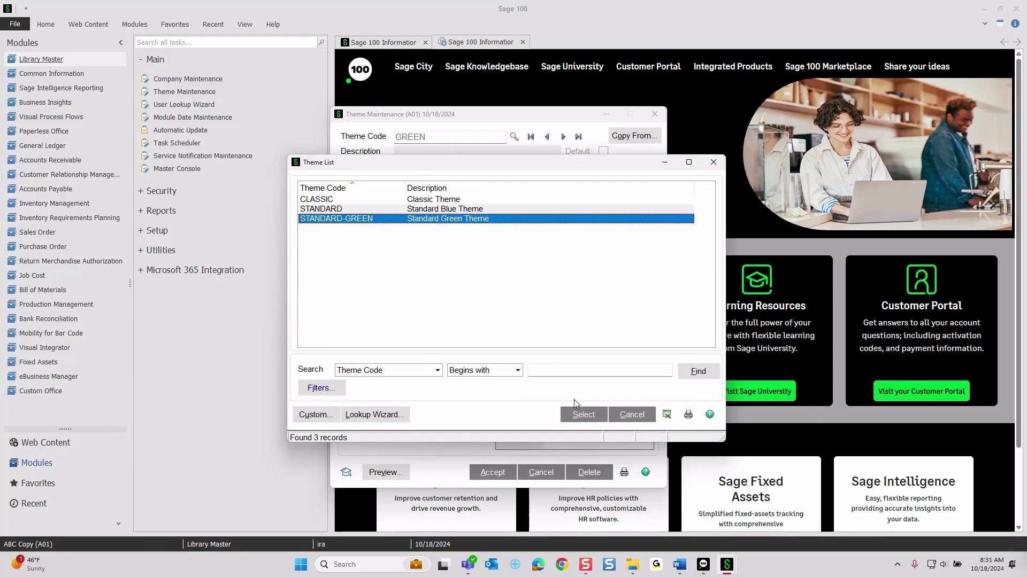
{"action": "left_click", "coordinate": [573, 413]}
{"action": "left_click", "coordinate": [541, 300]}
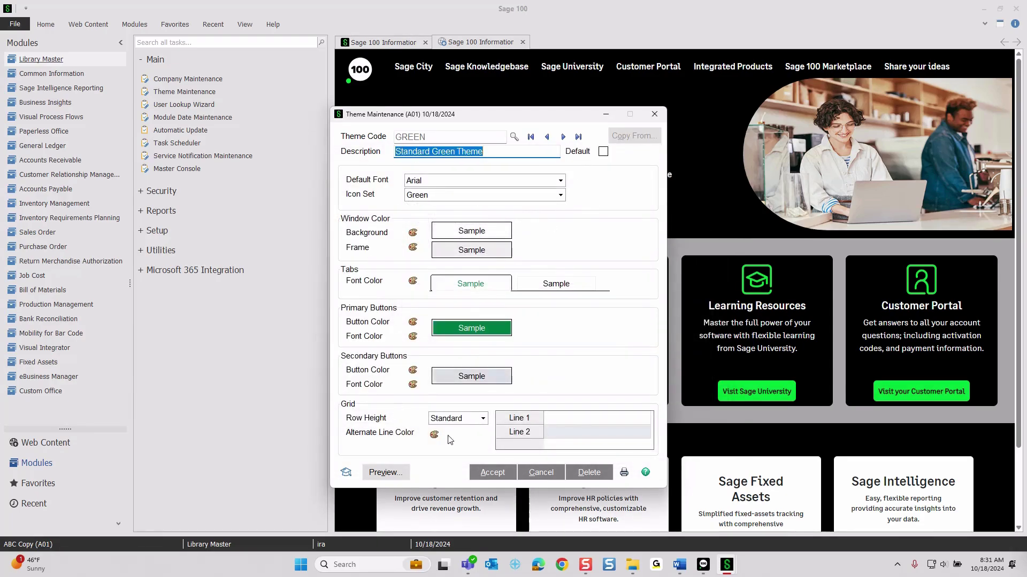
Shorten the new theme's description to "Green".
{"action": "left_click", "coordinate": [431, 152]}
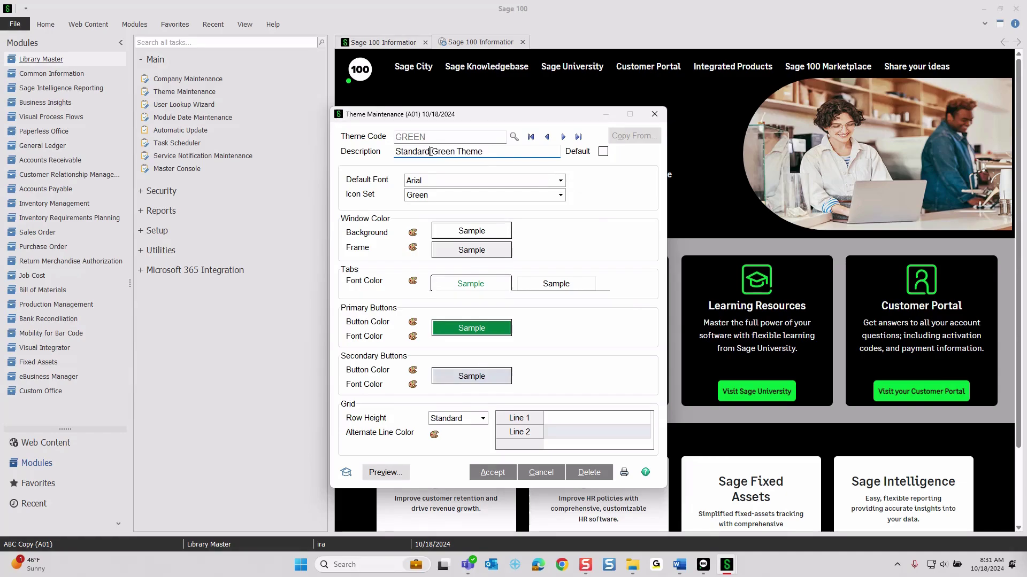
{"action": "key", "text": "shift+Home"}
{"action": "key", "text": "BackSpace"}
{"action": "left_click", "coordinate": [457, 151]}
{"action": "key", "text": "BackSpace"}
{"action": "key", "text": "BackSpace"}
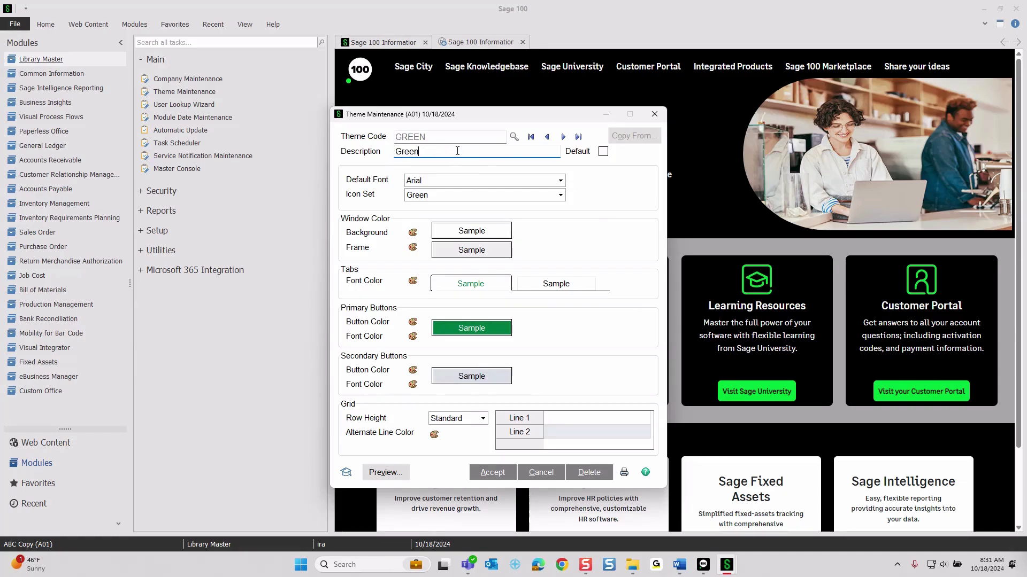
Set the theme's default font to Cambria and keep its icon set as Green.
{"action": "left_click", "coordinate": [451, 180]}
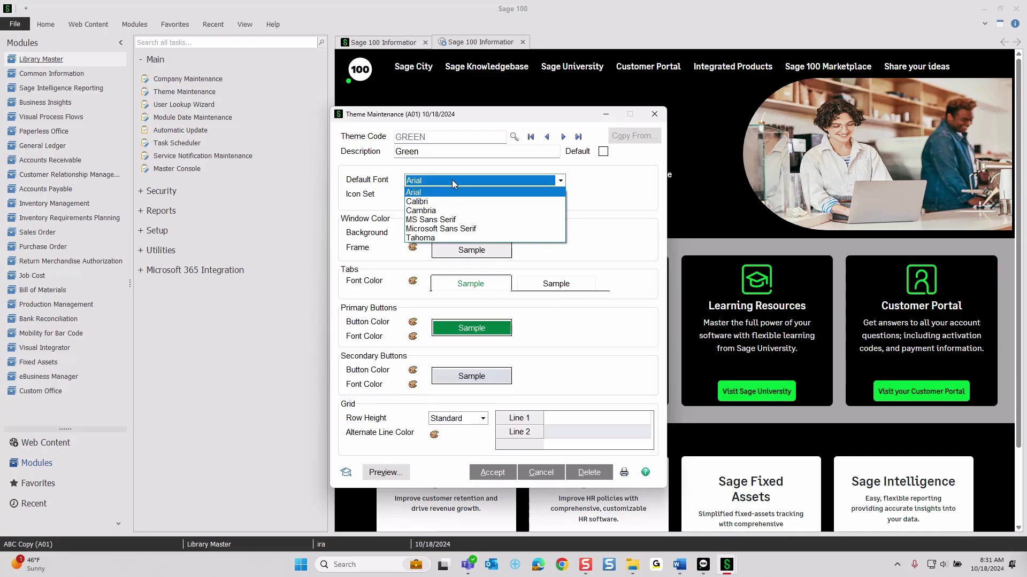
{"action": "left_click", "coordinate": [433, 211]}
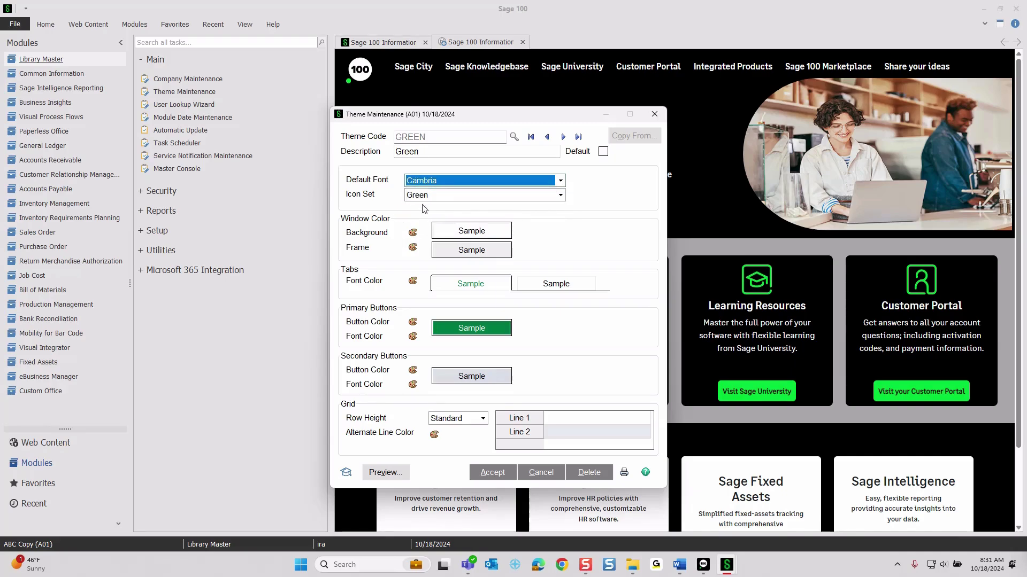
{"action": "left_click", "coordinate": [434, 196]}
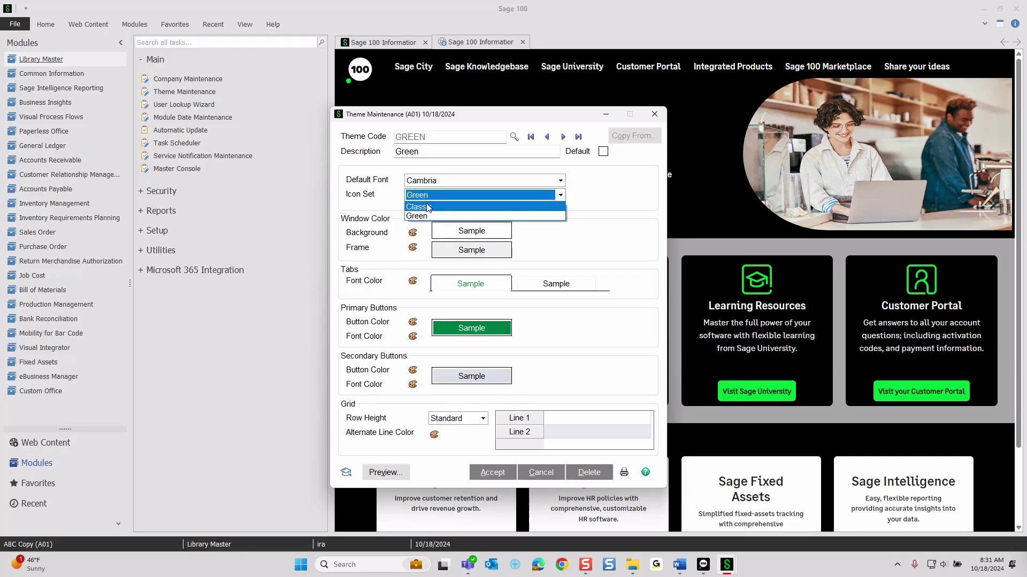
{"action": "left_click", "coordinate": [423, 215]}
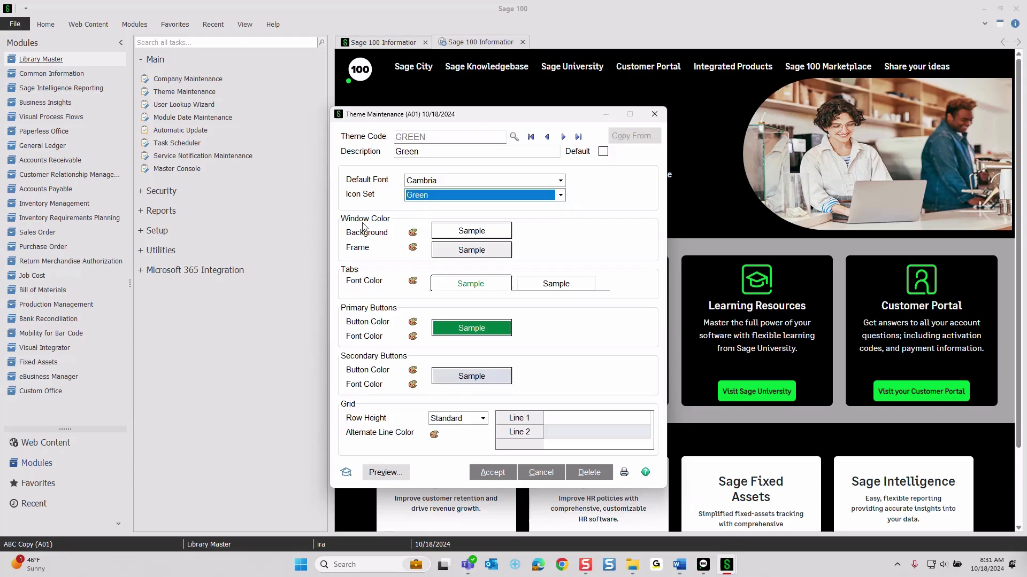
Set the window frame color to the basic green with red 0, green 128, blue 64.
{"action": "left_click", "coordinate": [464, 250]}
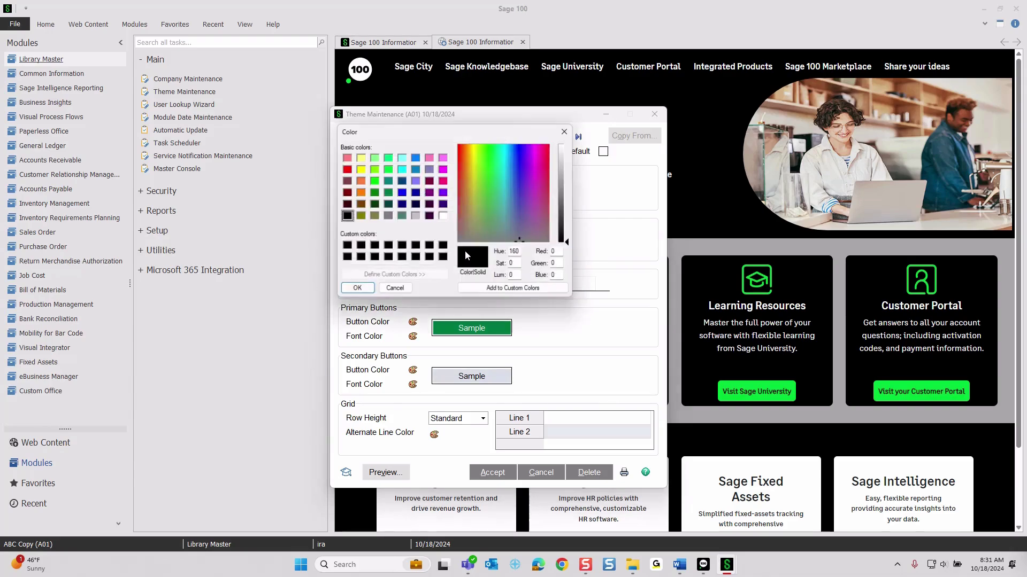
{"action": "left_click", "coordinate": [387, 192]}
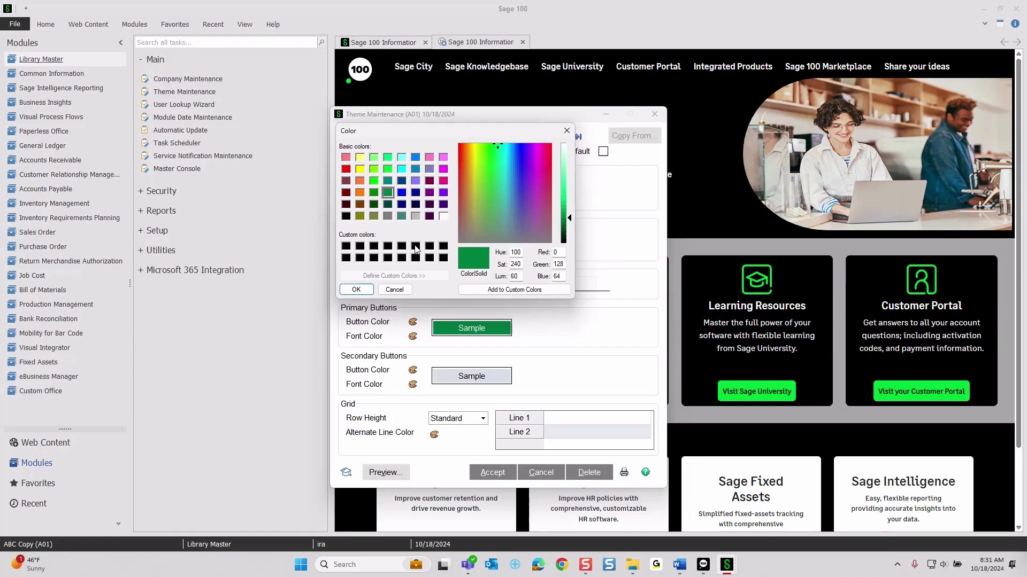
{"action": "left_click", "coordinate": [355, 289]}
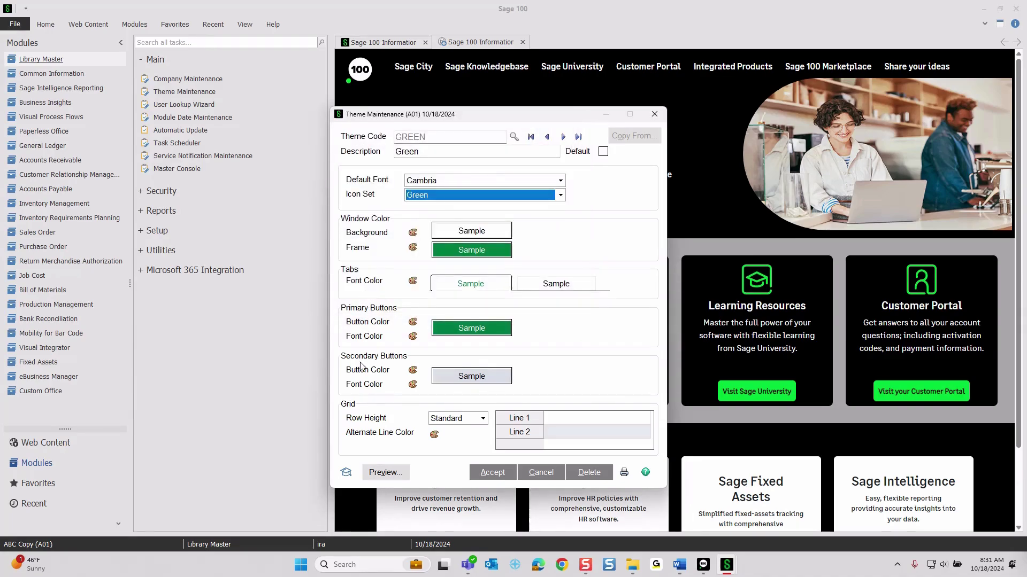
Set the secondary button color to a light green by brightening the basic green used for the frame.
{"action": "left_click", "coordinate": [472, 383]}
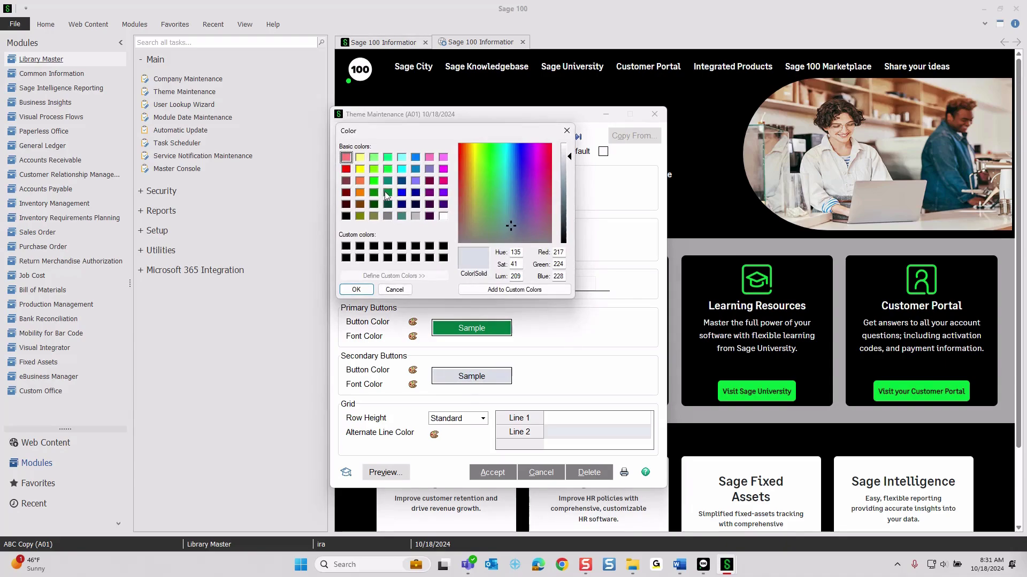
{"action": "left_click", "coordinate": [386, 192]}
{"action": "left_click_drag", "start_coordinate": [571, 221], "coordinate": [573, 179]}
{"action": "left_click", "coordinate": [359, 287]}
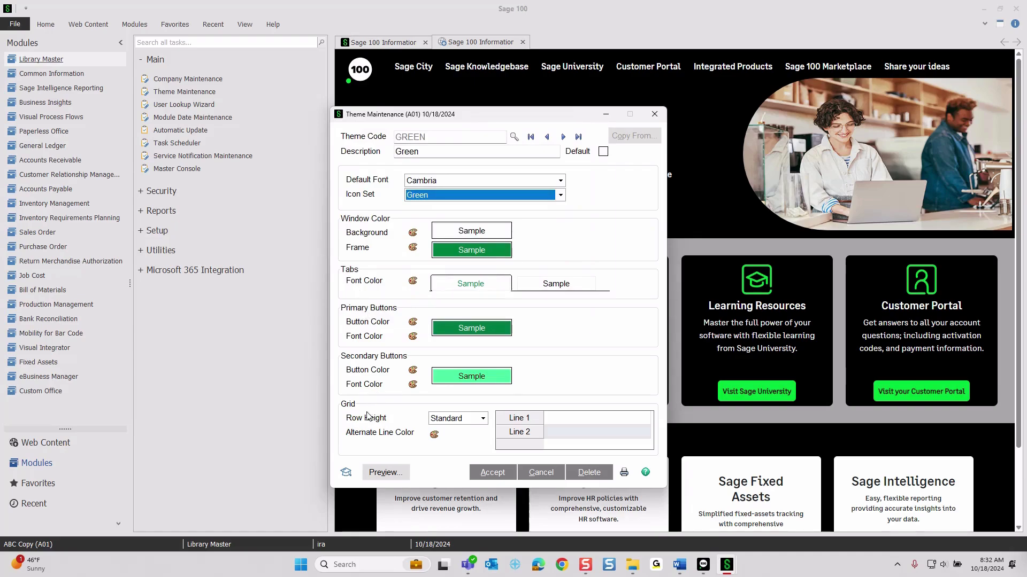
Set the grid's row height to Expanded and its alternate line color to light green (red 119, green 255, blue 187), and save the theme.
{"action": "left_click", "coordinate": [483, 419]}
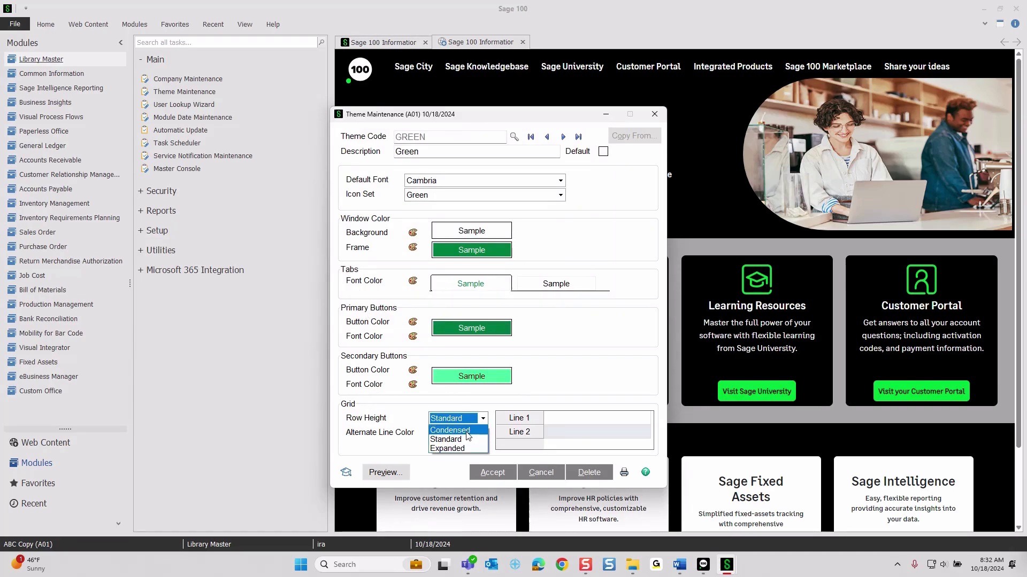
{"action": "left_click", "coordinate": [459, 449]}
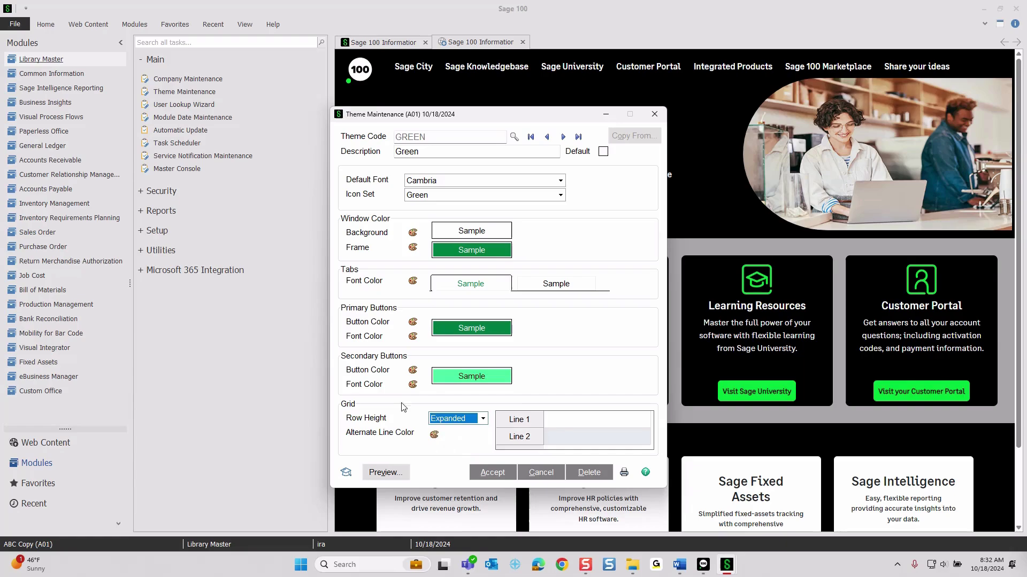
{"action": "left_click", "coordinate": [434, 436]}
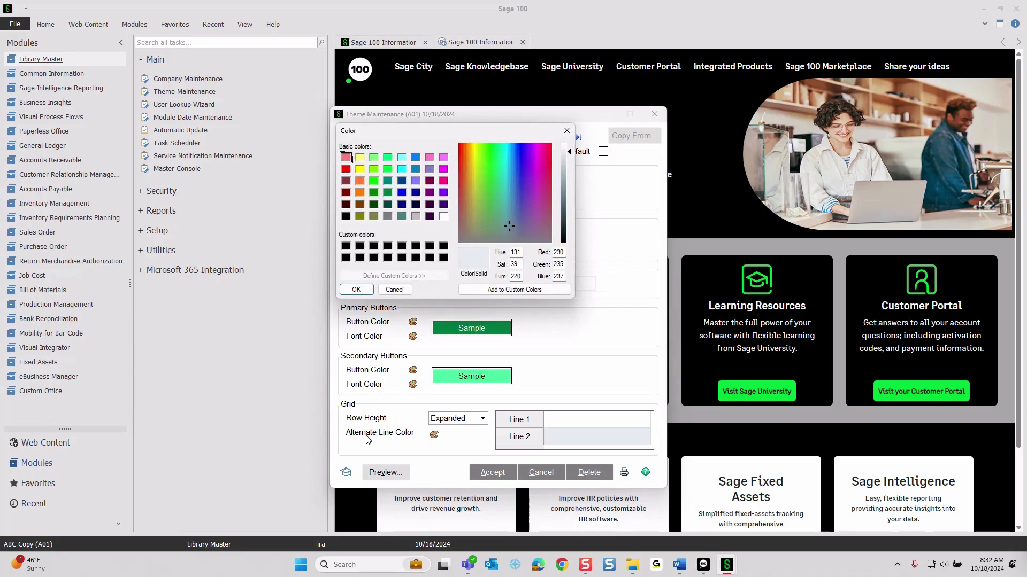
{"action": "left_click", "coordinate": [388, 192]}
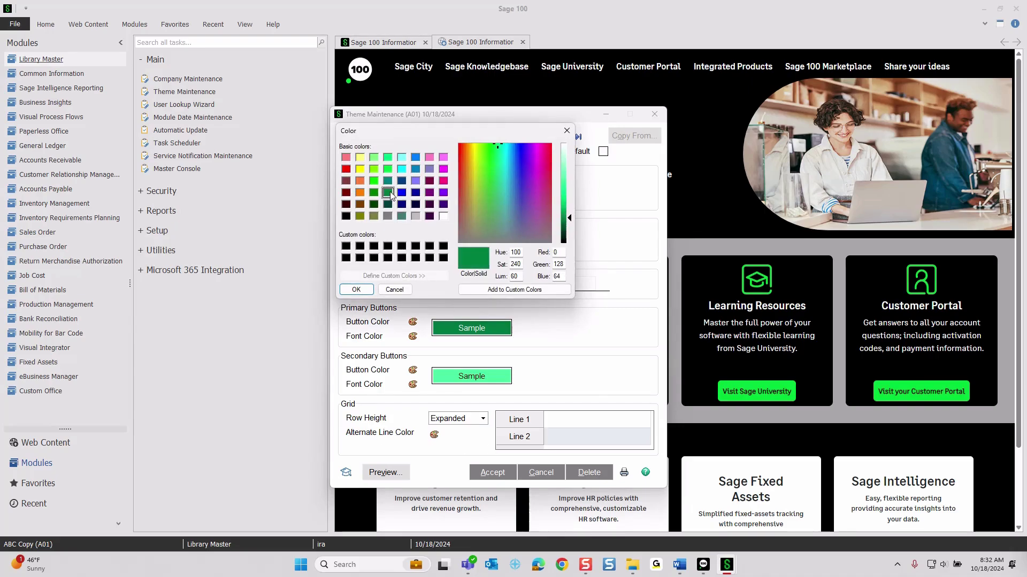
{"action": "left_click_drag", "start_coordinate": [571, 220], "coordinate": [572, 170]}
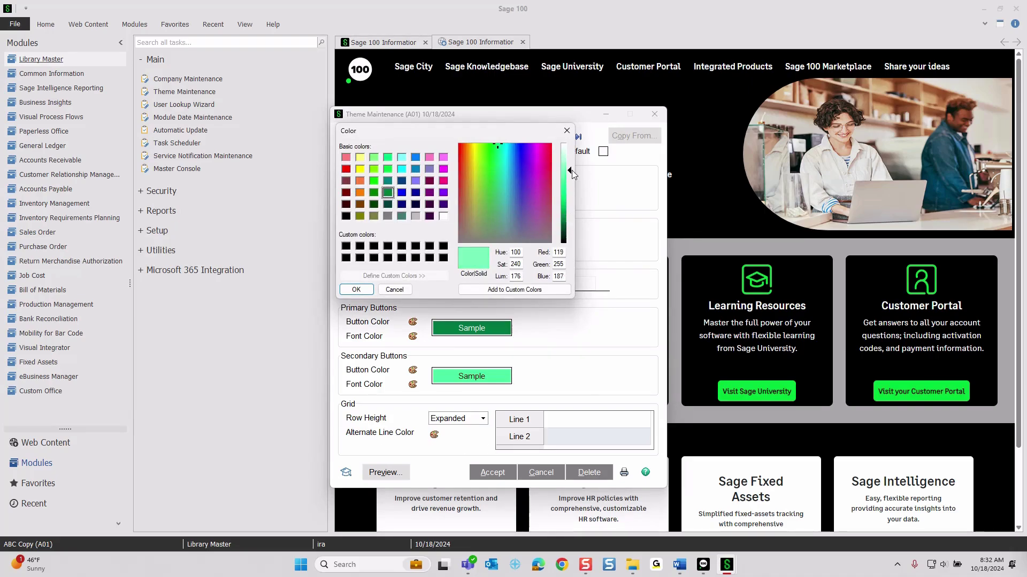
{"action": "left_click", "coordinate": [366, 290]}
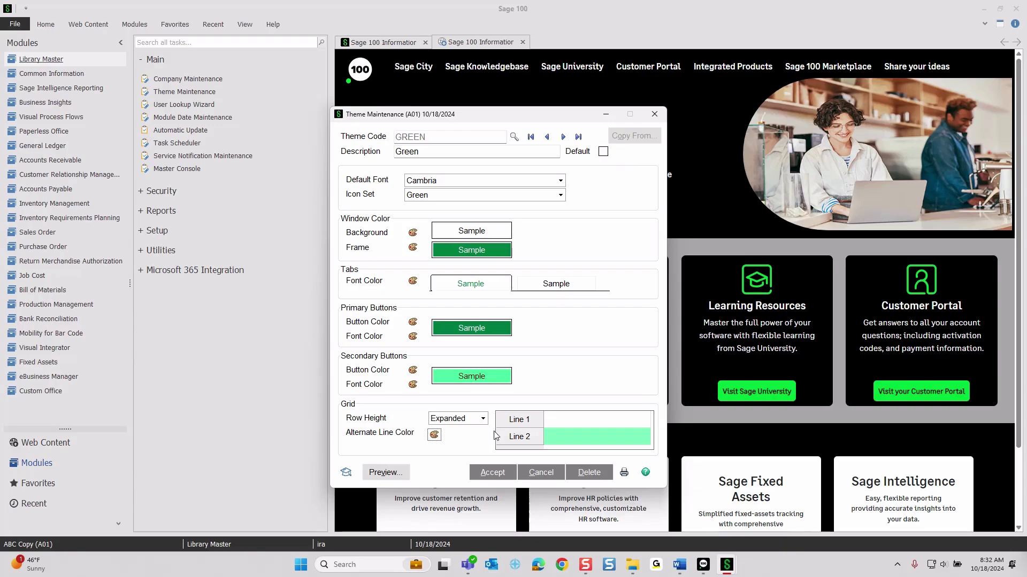
{"action": "left_click", "coordinate": [489, 472]}
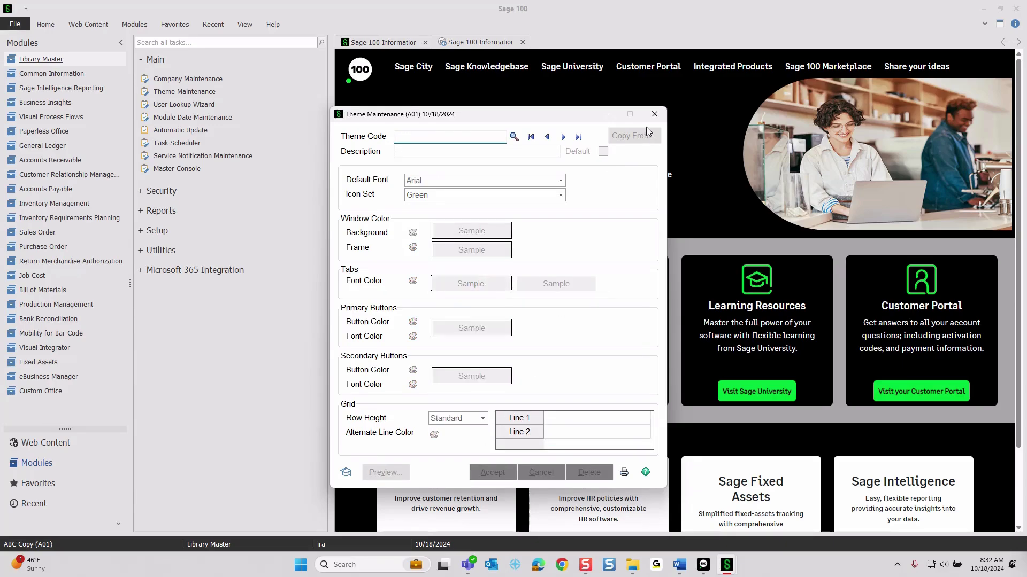
{"action": "left_click", "coordinate": [654, 114]}
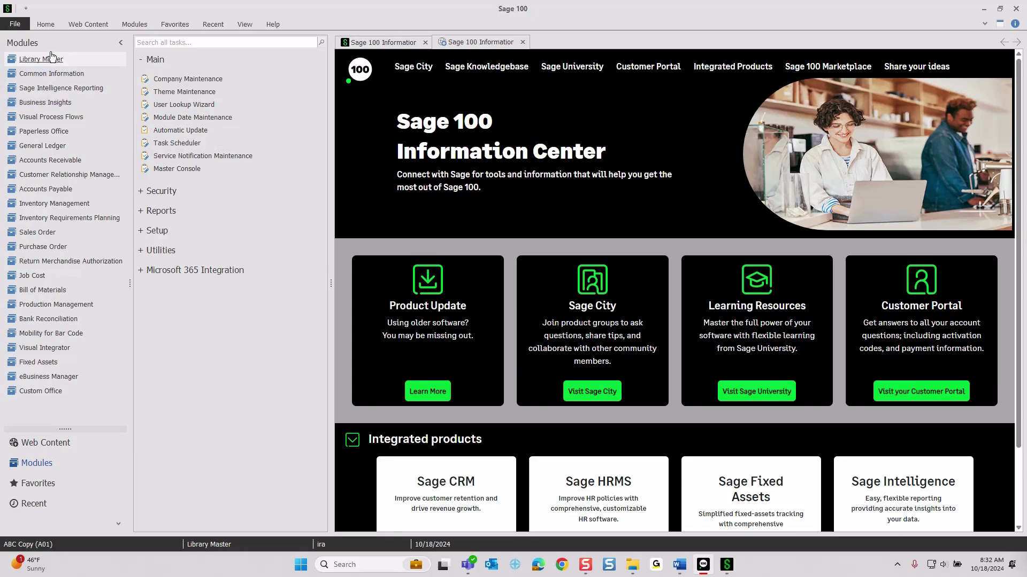
Load company A01 in Company Maintenance and show its theme settings.
{"action": "left_click", "coordinate": [180, 83]}
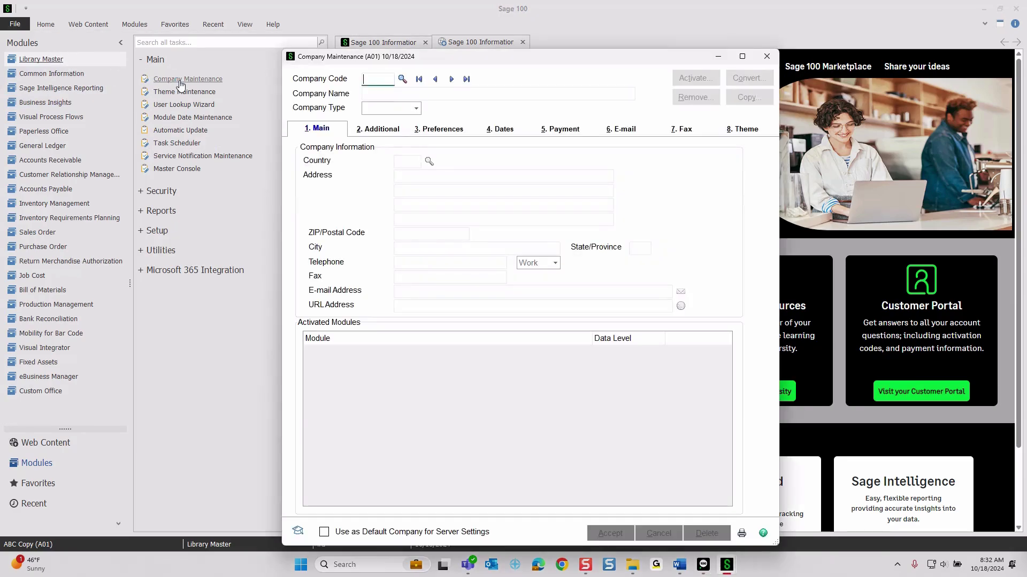
{"action": "left_click", "coordinate": [402, 78]}
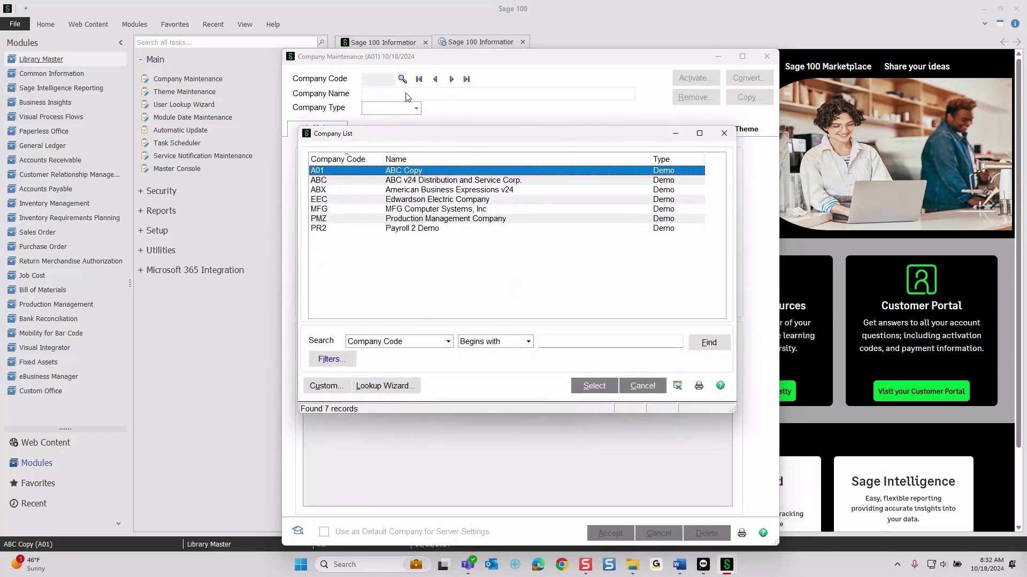
{"action": "double_click", "coordinate": [403, 170]}
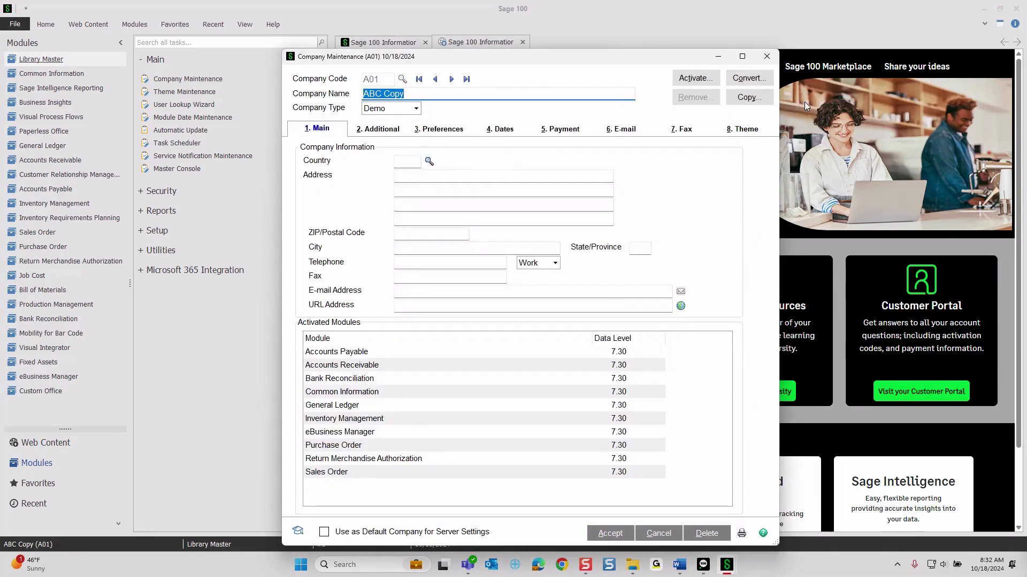
{"action": "left_click", "coordinate": [742, 130]}
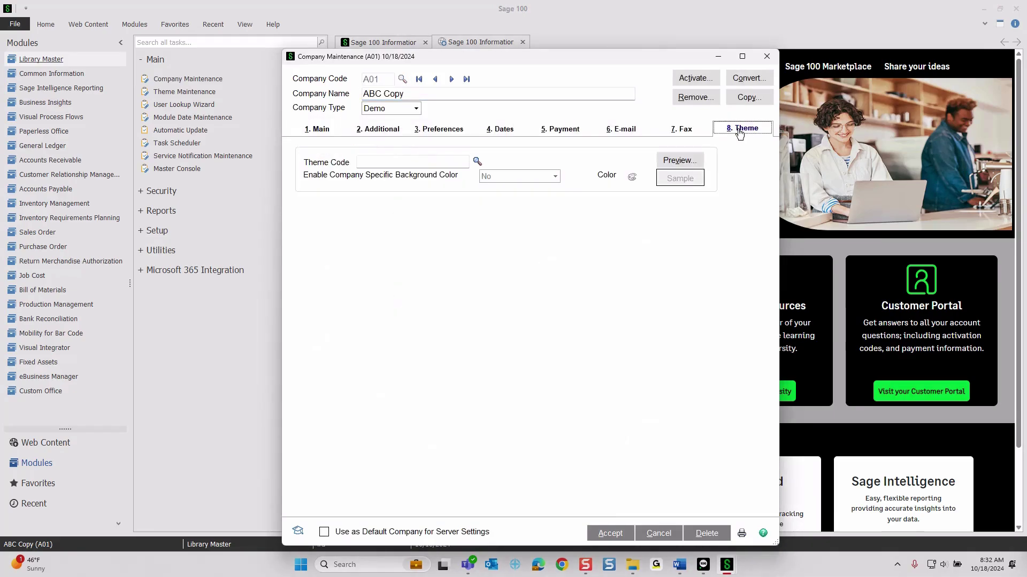
Assign the GREEN theme to company A01, accept the change, and close Company Maintenance.
{"action": "left_click", "coordinate": [477, 161]}
{"action": "left_click", "coordinate": [369, 209]}
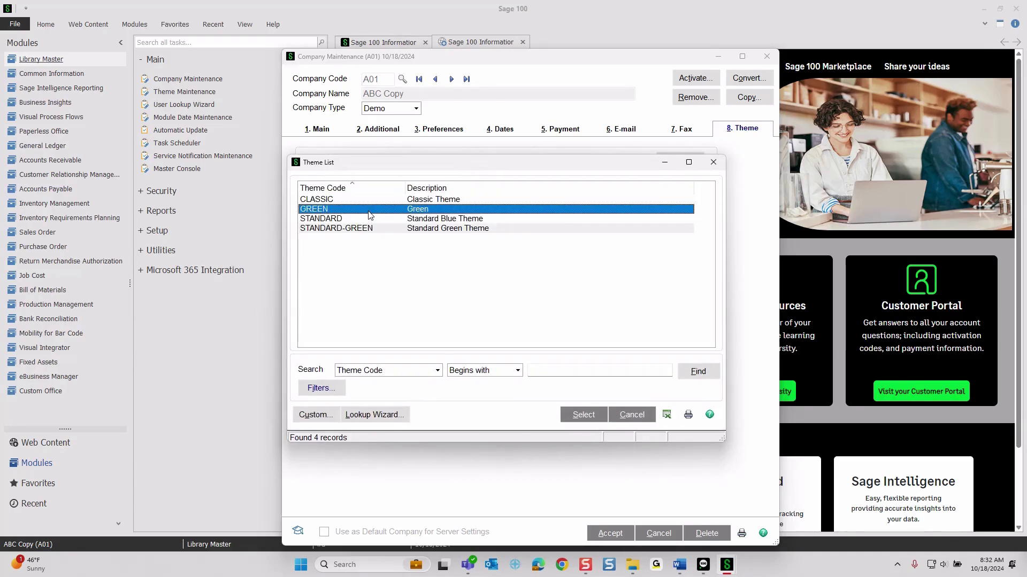
{"action": "double_click", "coordinate": [369, 211]}
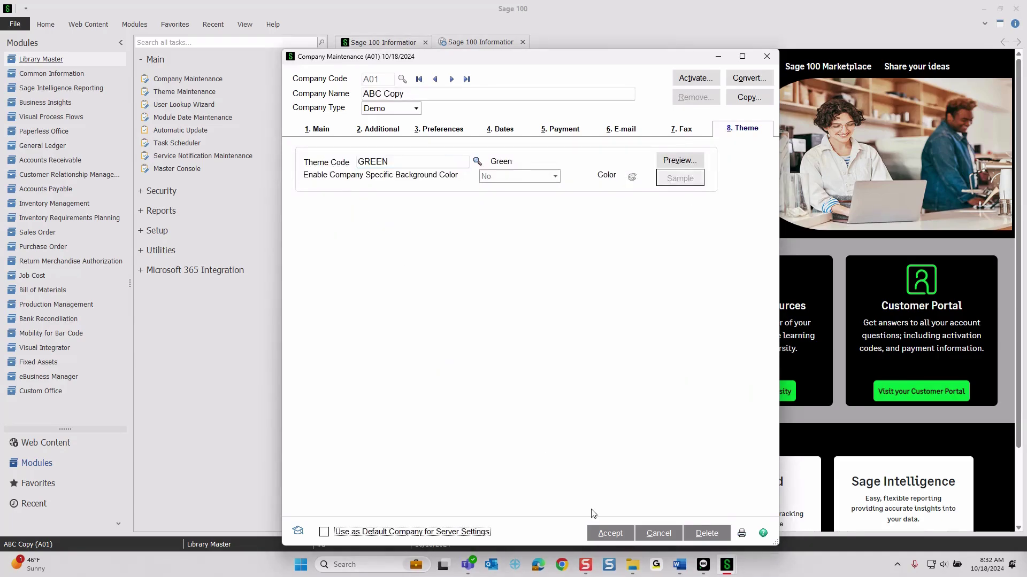
{"action": "left_click", "coordinate": [609, 533]}
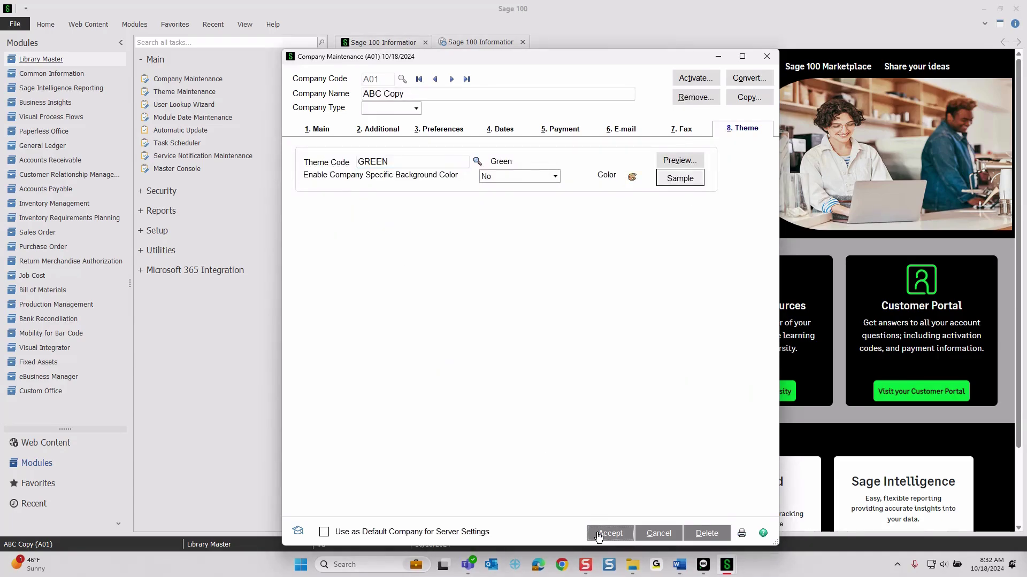
{"action": "left_click", "coordinate": [765, 57]}
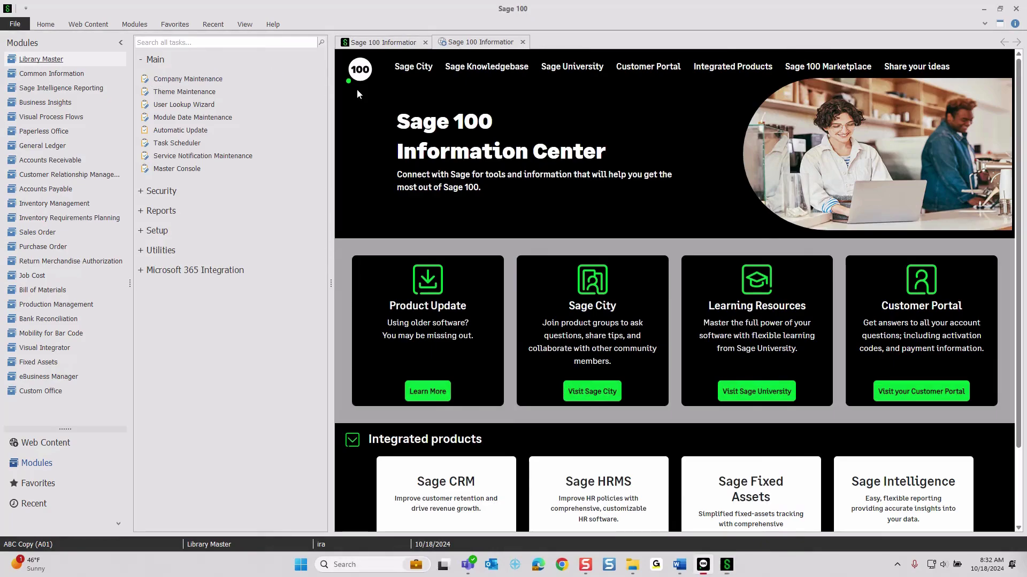
Reopen Company Maintenance and load company A01 to examine how the GREEN theme looks, and close it.
{"action": "key", "text": "Return"}
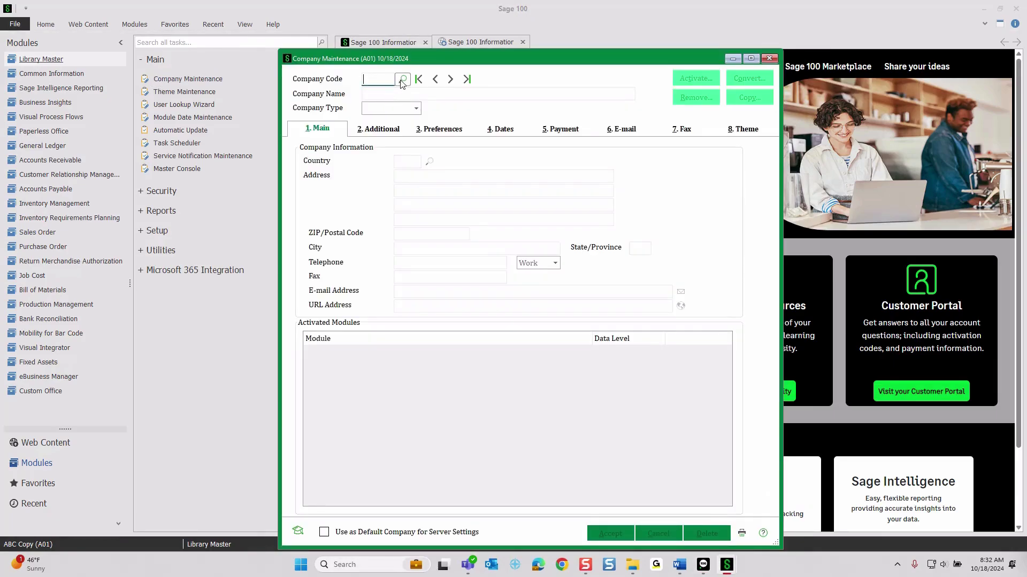
{"action": "left_click", "coordinate": [403, 80]}
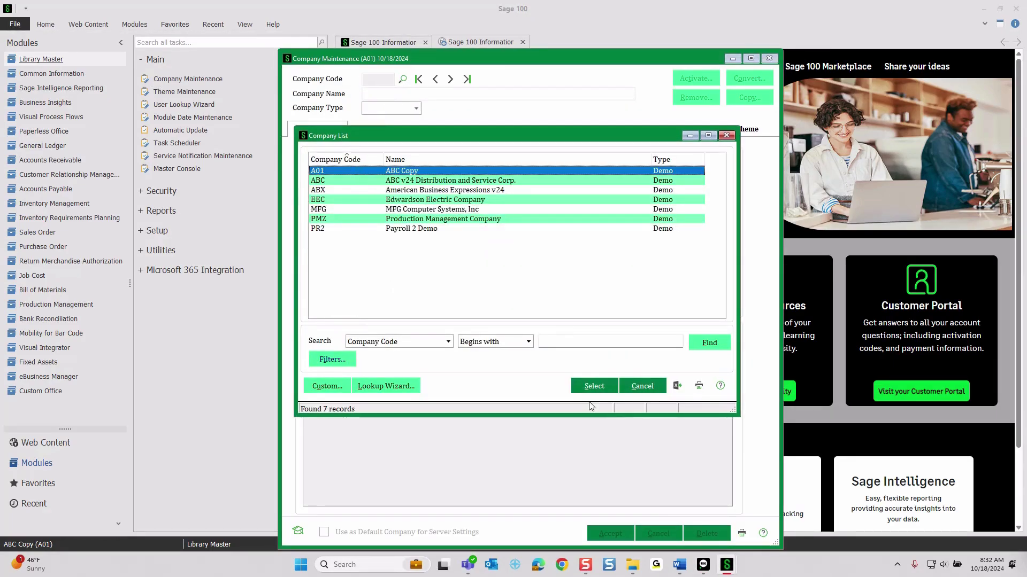
{"action": "left_click", "coordinate": [593, 386]}
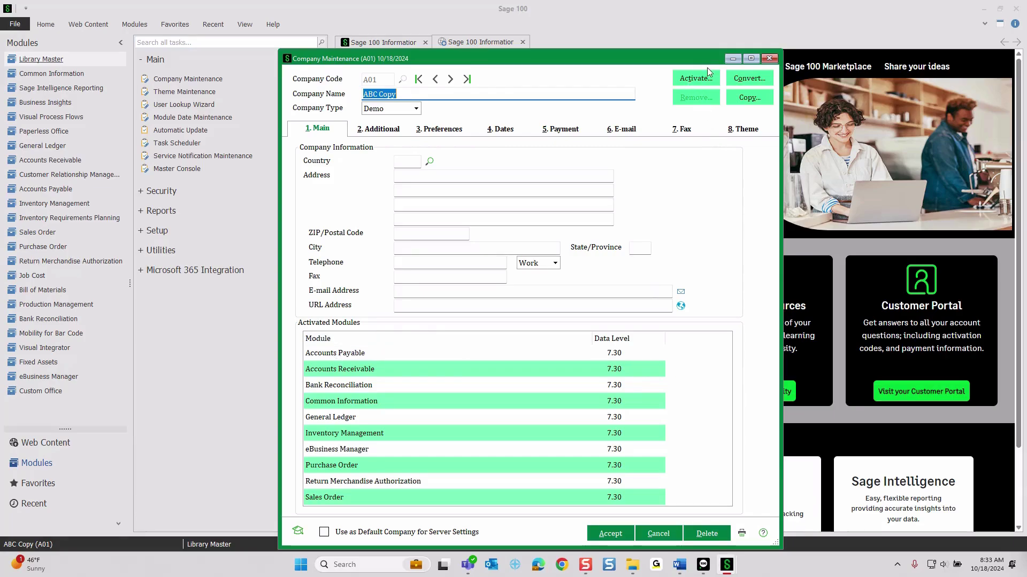
{"action": "left_click", "coordinate": [770, 59]}
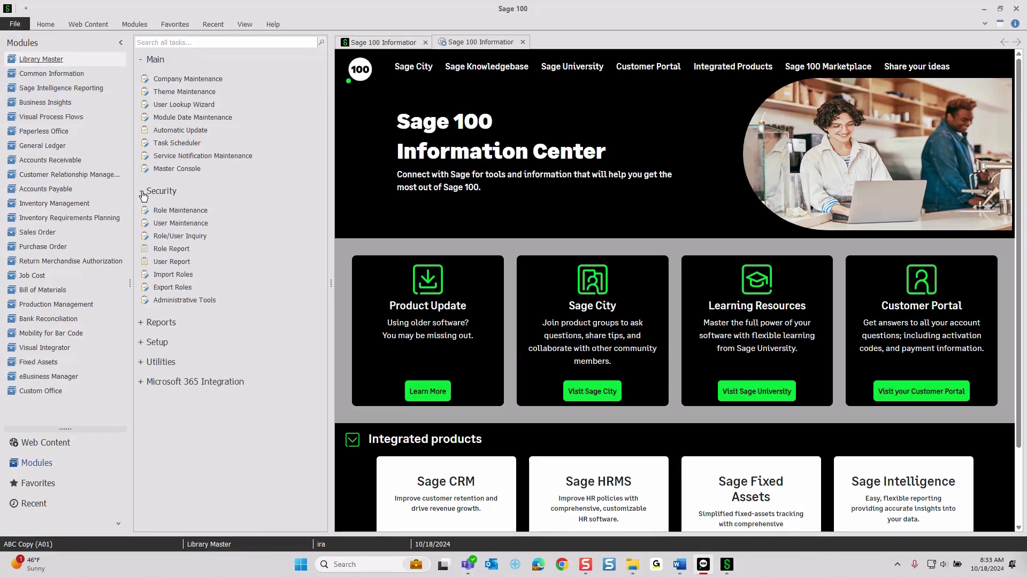
Load the first listed user in User Maintenance and show that user's preferences.
{"action": "left_click", "coordinate": [157, 210]}
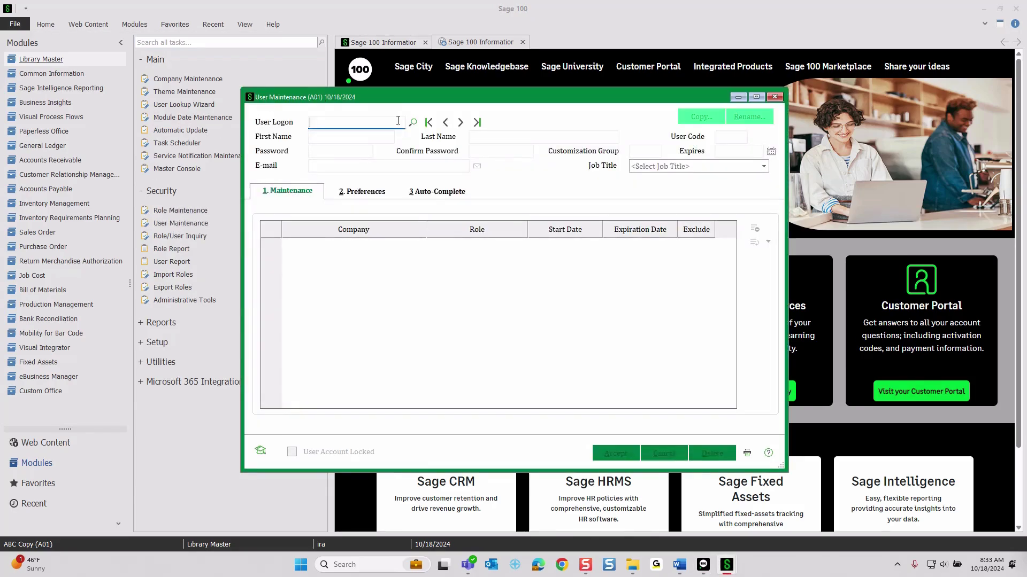
{"action": "left_click", "coordinate": [413, 123]}
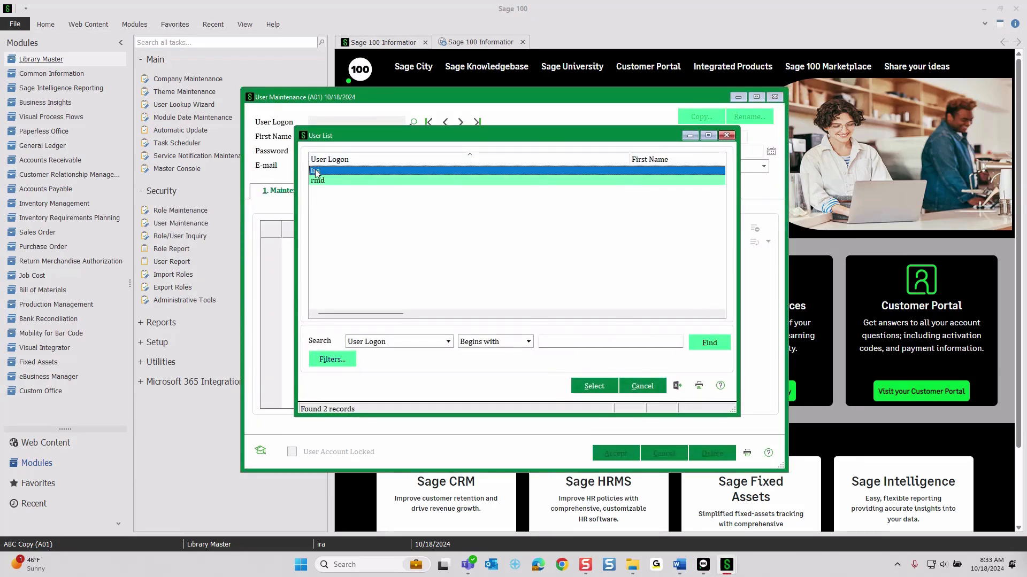
{"action": "left_click", "coordinate": [592, 385]}
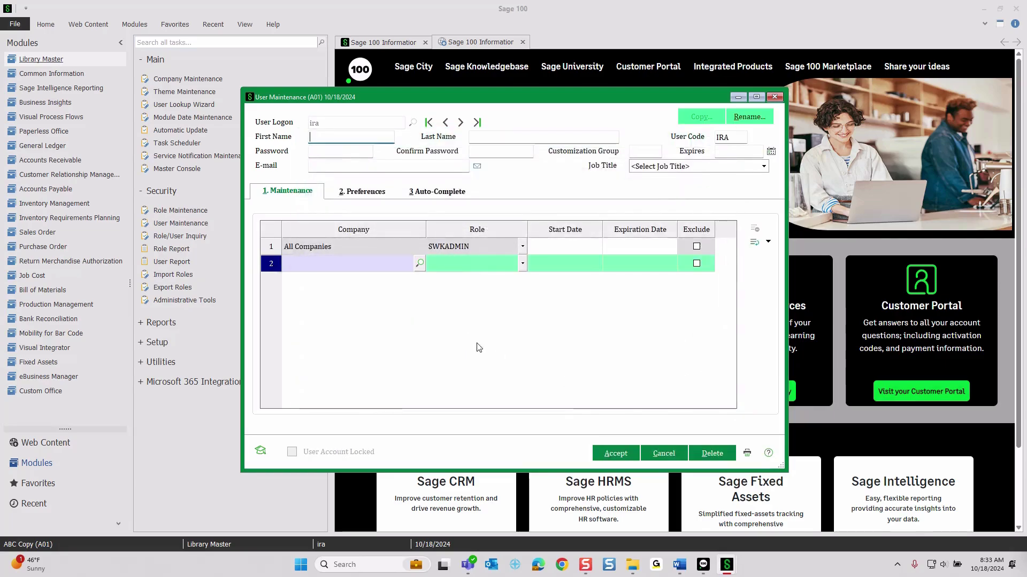
{"action": "left_click", "coordinate": [368, 198]}
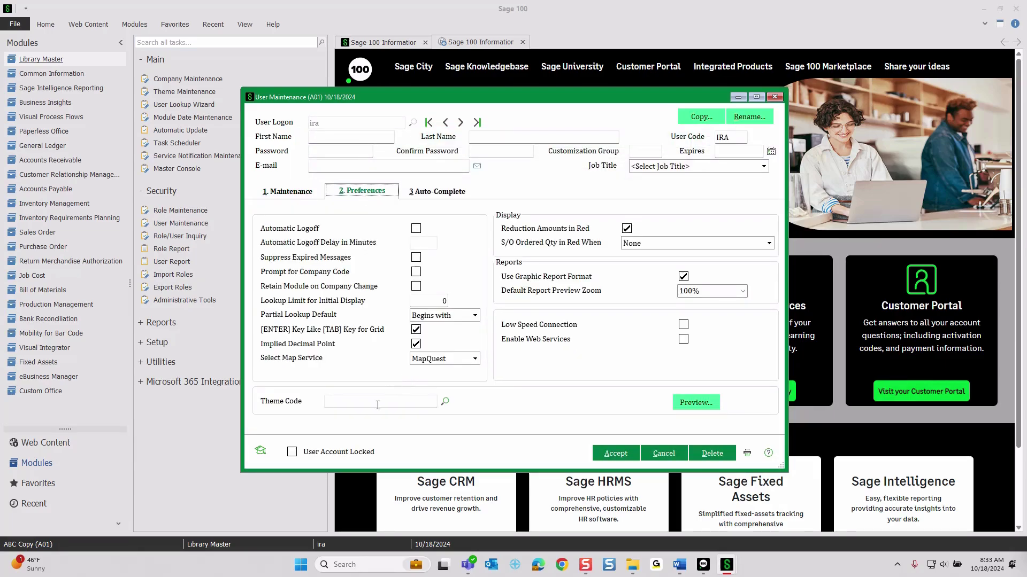
Set the user's theme code to CLASSIC, accept the change, and close User Maintenance.
{"action": "left_click", "coordinate": [445, 402]}
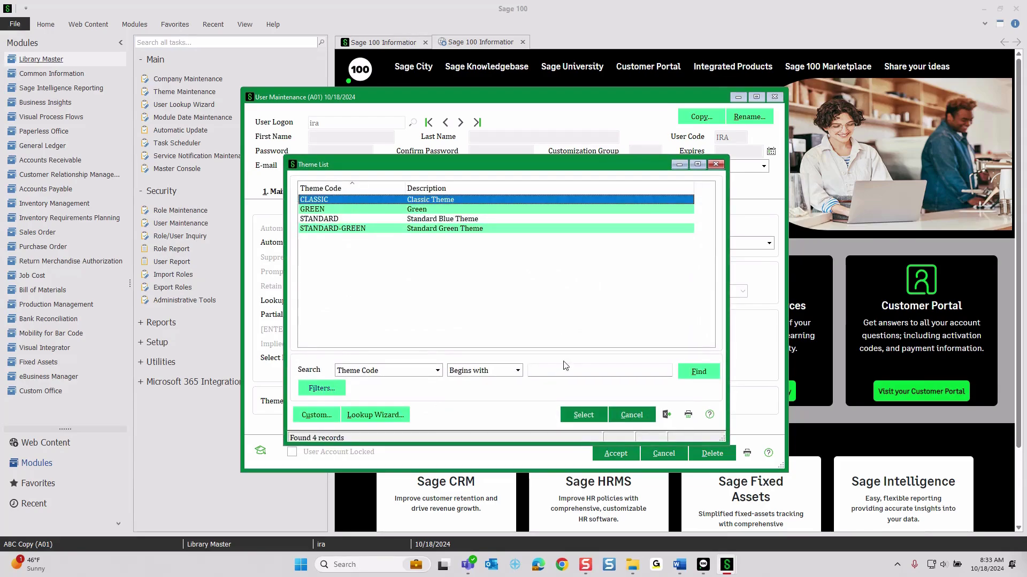
{"action": "left_click", "coordinate": [575, 415]}
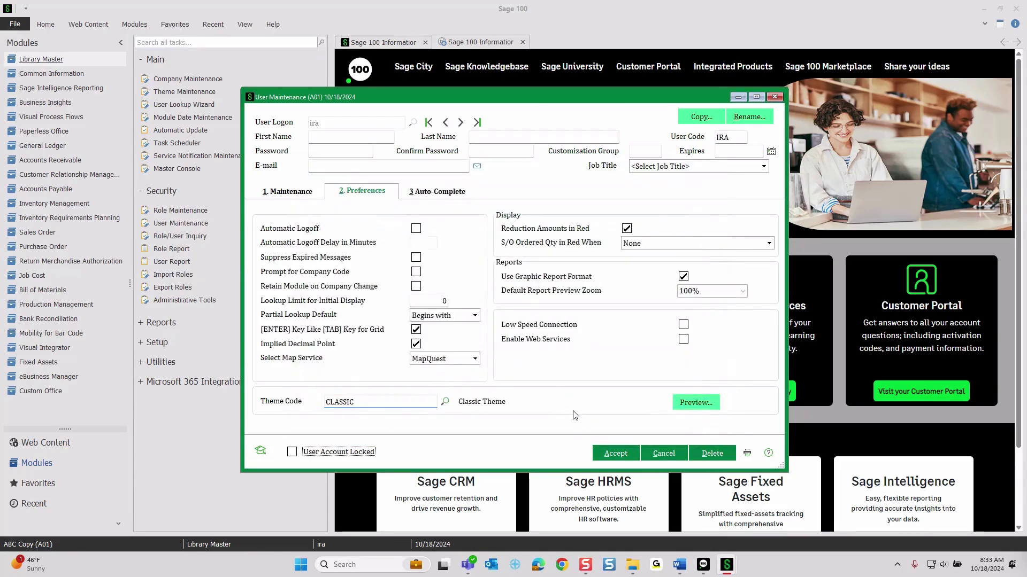
{"action": "left_click", "coordinate": [613, 454]}
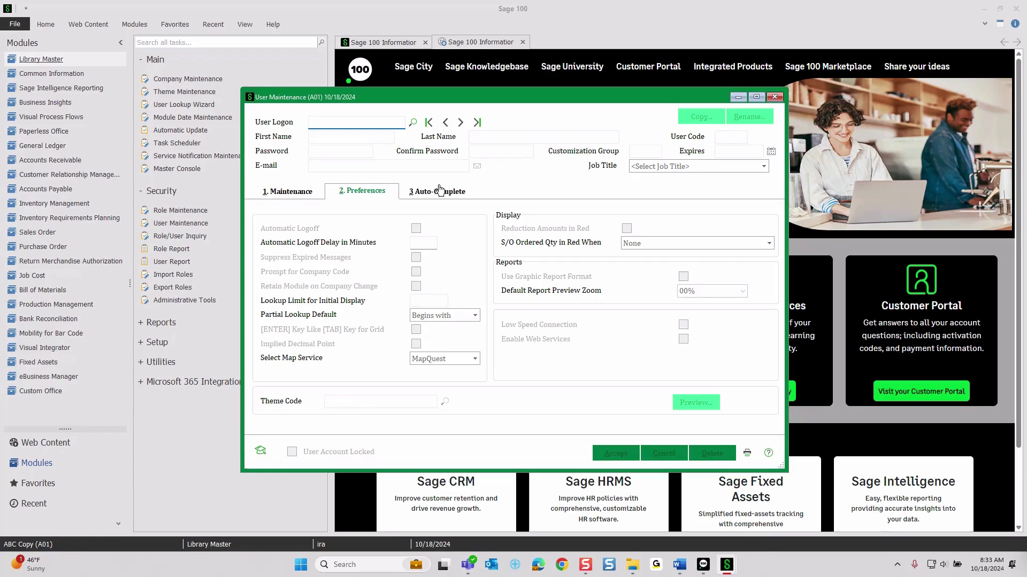
{"action": "left_click", "coordinate": [778, 97]}
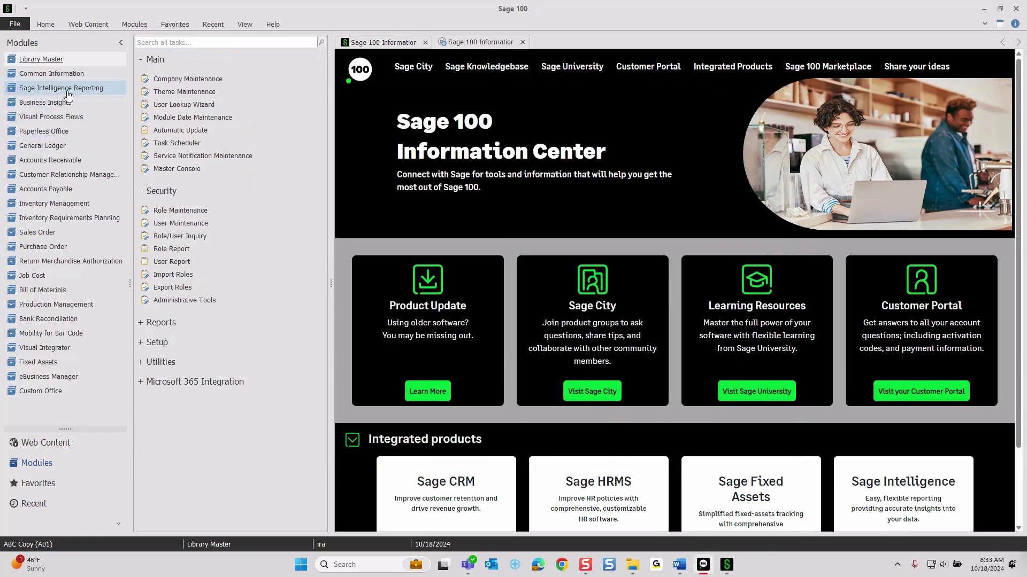
Load company A01 in Company Maintenance to check how it looks with the user-level CLASSIC theme, and close it.
{"action": "left_click", "coordinate": [185, 79]}
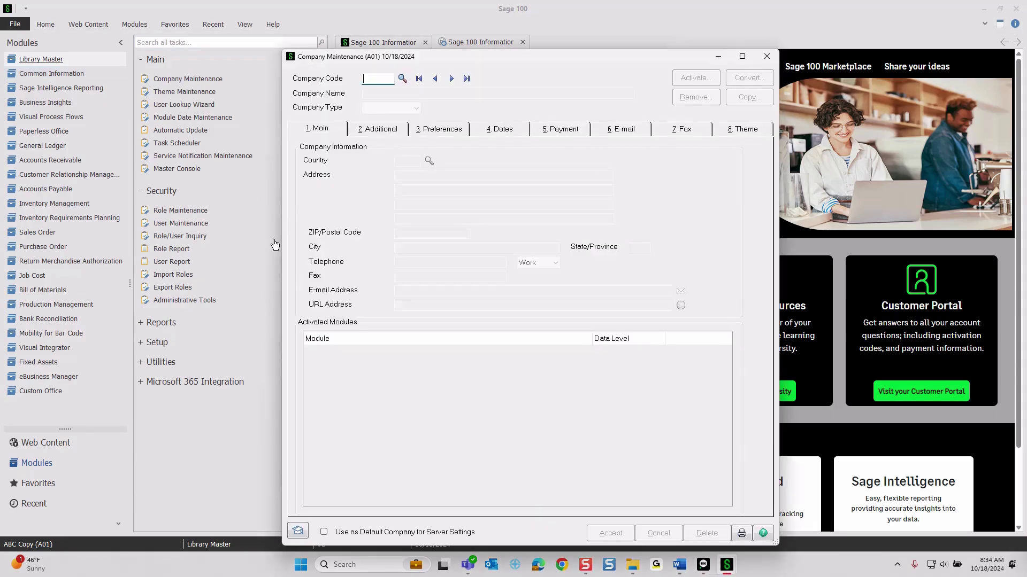
{"action": "left_click", "coordinate": [402, 78]}
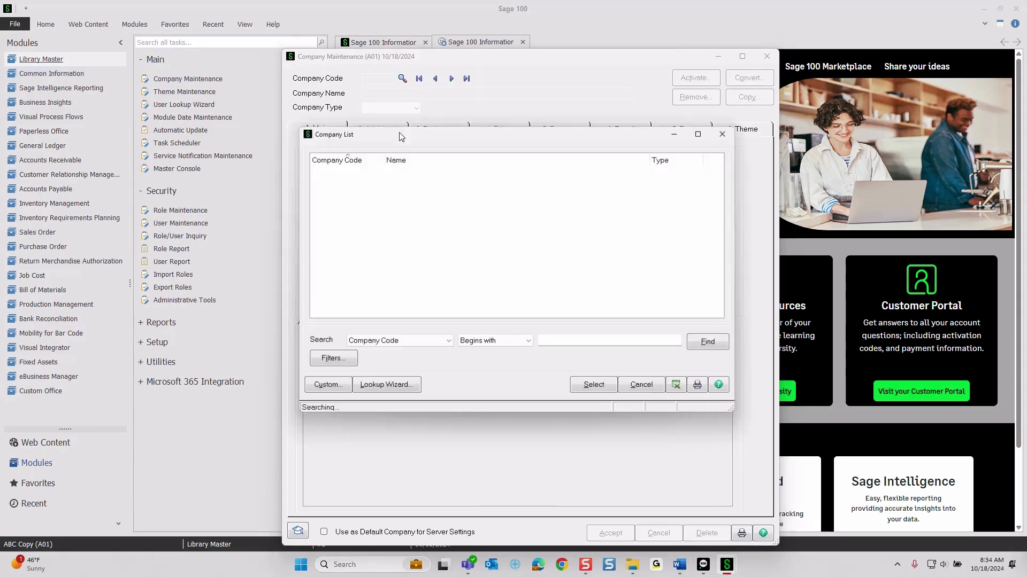
{"action": "left_click", "coordinate": [582, 388]}
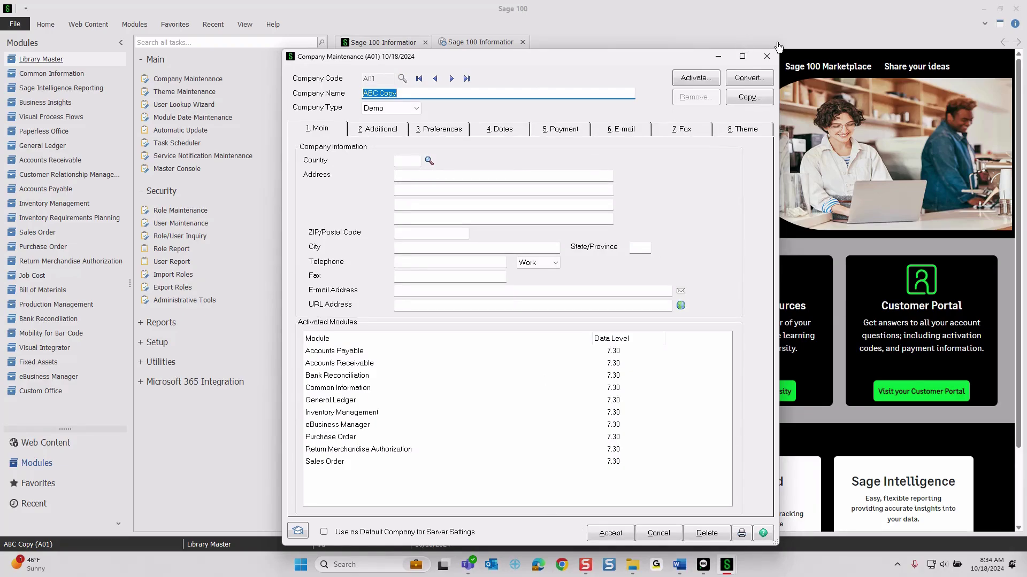
{"action": "left_click", "coordinate": [767, 58]}
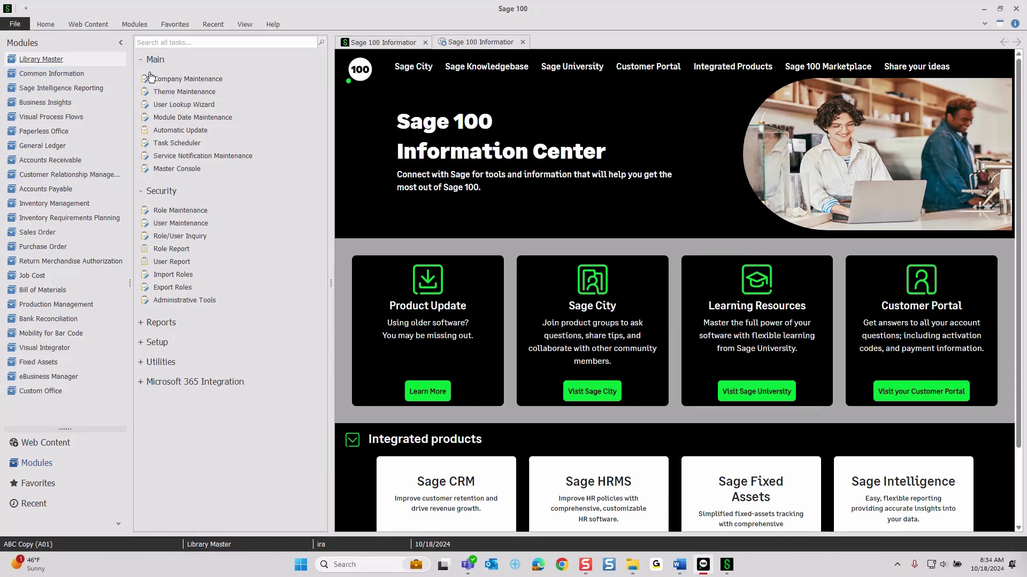
Create a new theme in Theme Maintenance with the code TEST and the description TEST.
{"action": "left_click", "coordinate": [169, 94]}
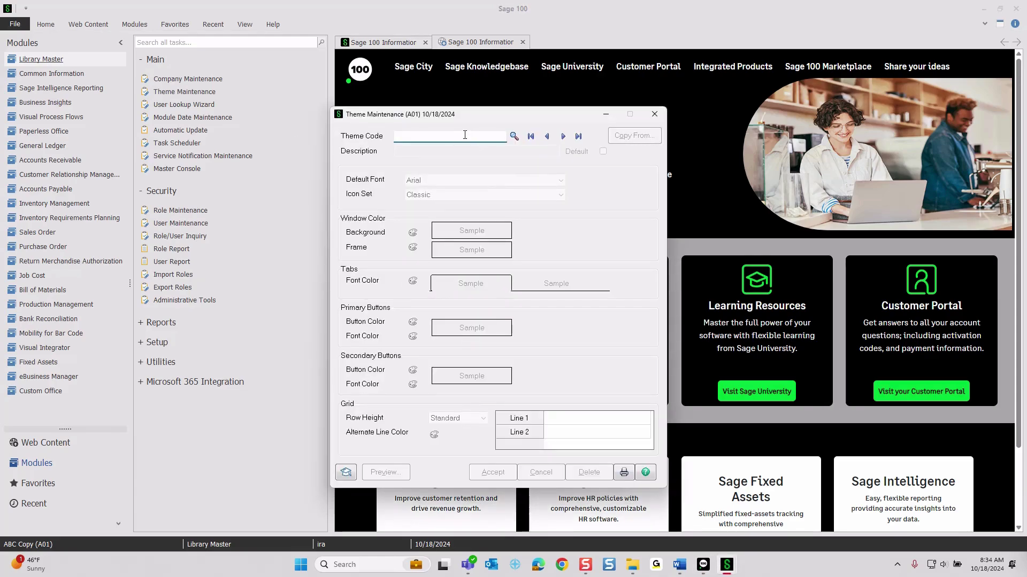
{"action": "type", "text": "TEST"}
{"action": "key", "text": "Tab"}
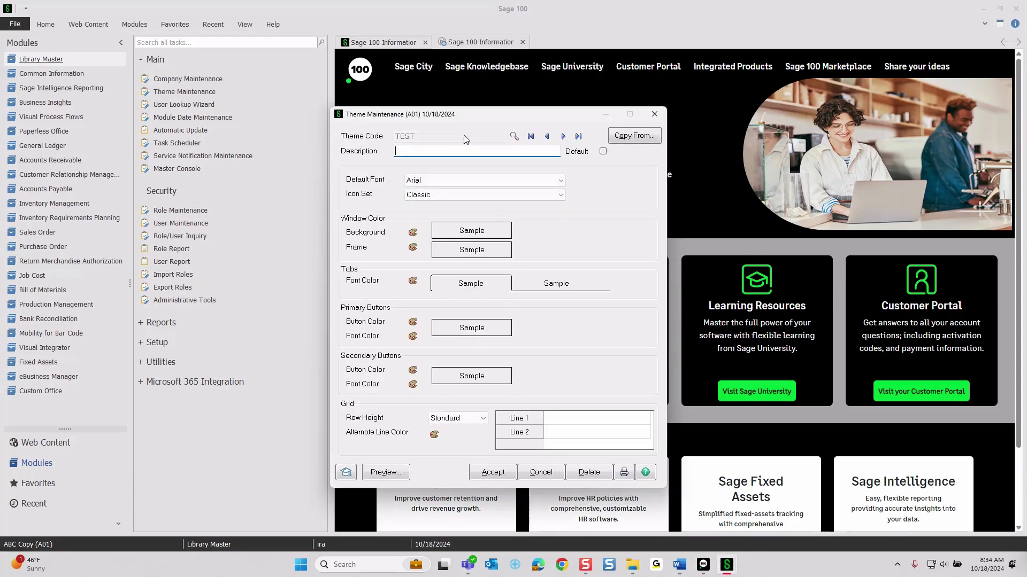
{"action": "type", "text": "TEST"}
{"action": "key", "text": "Tab"}
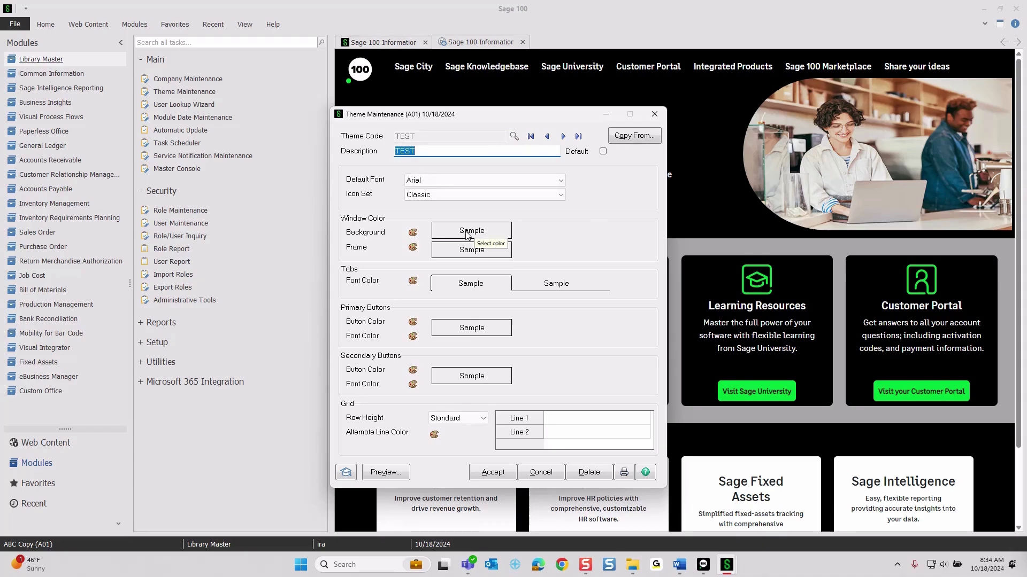
Set the TEST theme's window frame color to the basic red and preview the theme.
{"action": "left_click", "coordinate": [460, 252]}
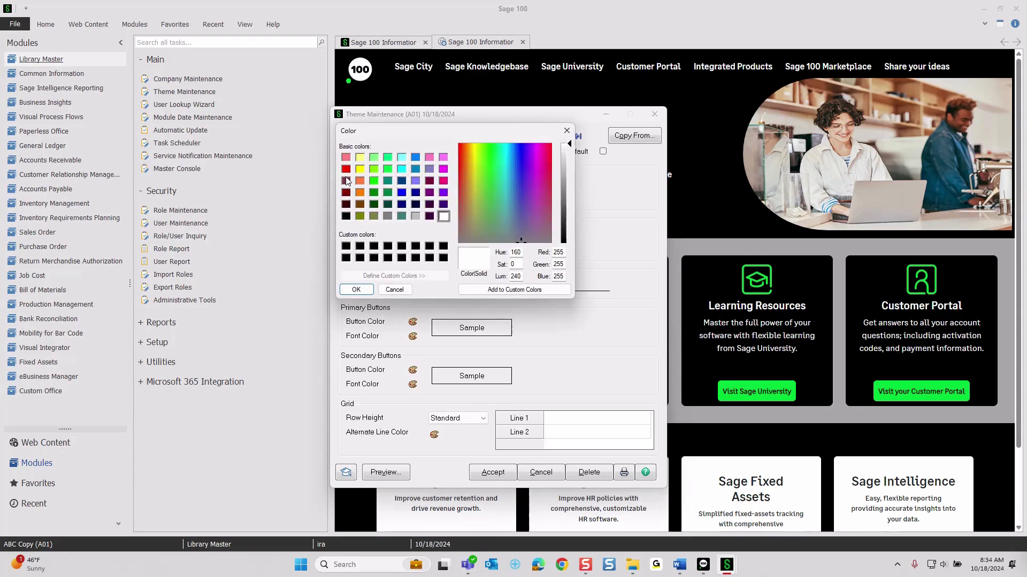
{"action": "left_click", "coordinate": [346, 169]}
{"action": "left_click", "coordinate": [356, 289]}
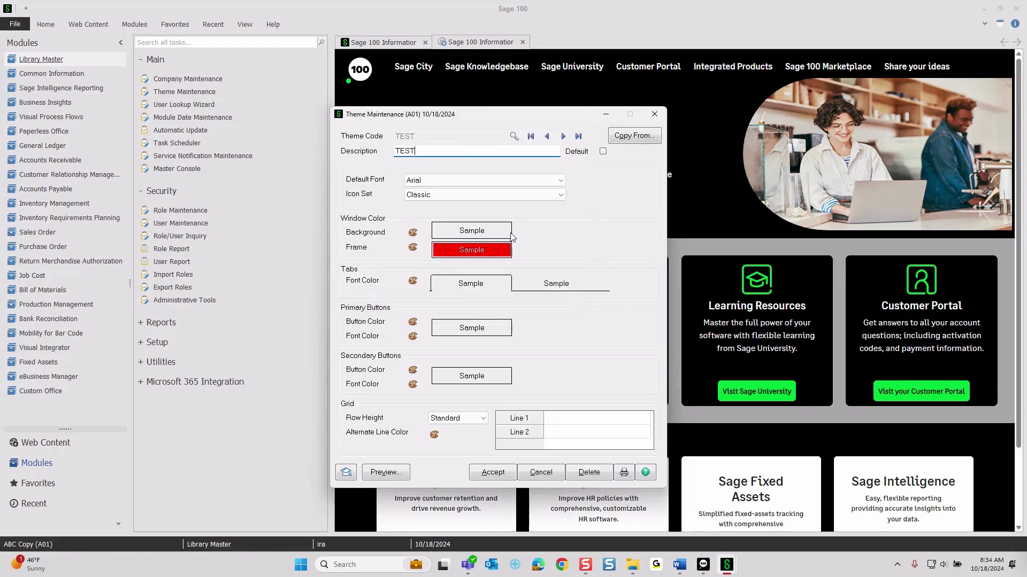
{"action": "left_click", "coordinate": [380, 472]}
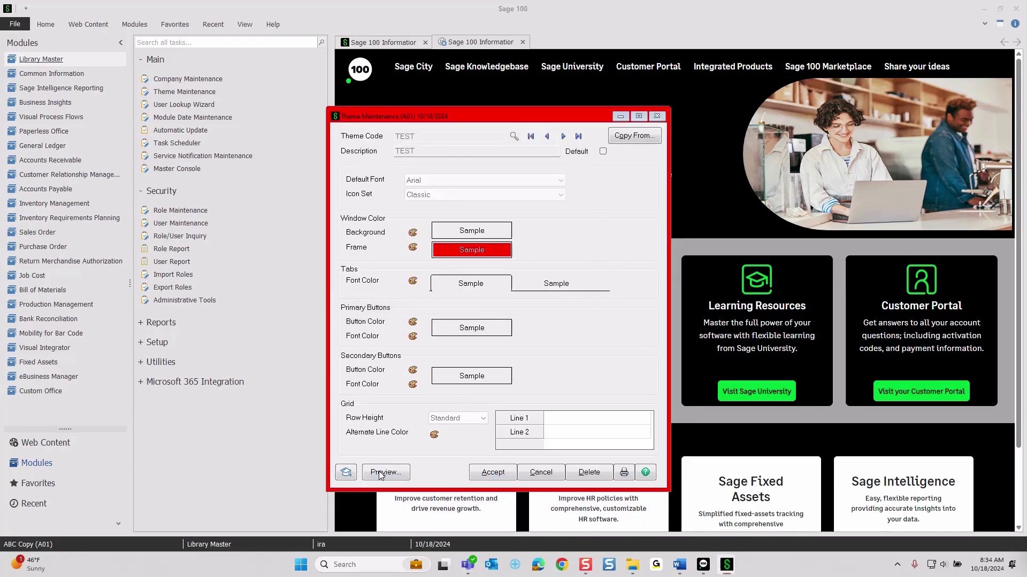